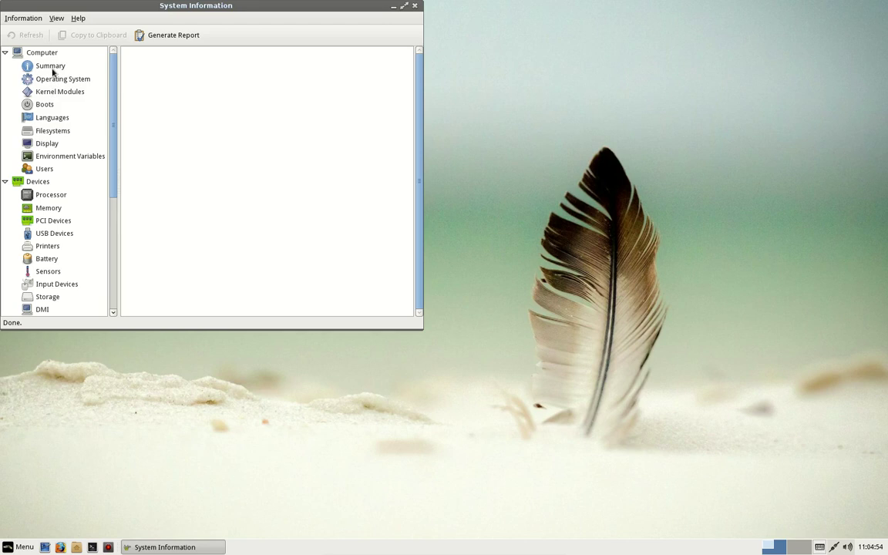
- Move the System Information window to the middle of the desktop, view its Summary and Operating System details, and close it
drag(287, 10, 539, 100)
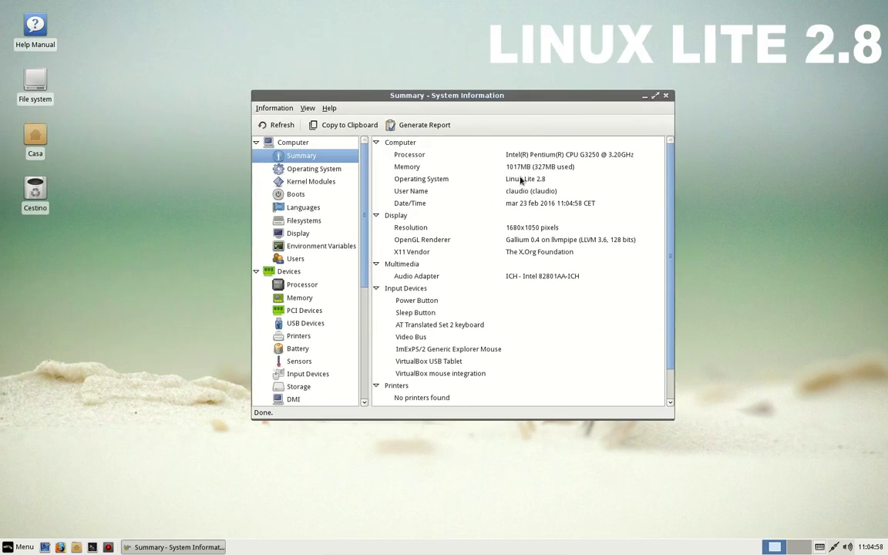
click(519, 181)
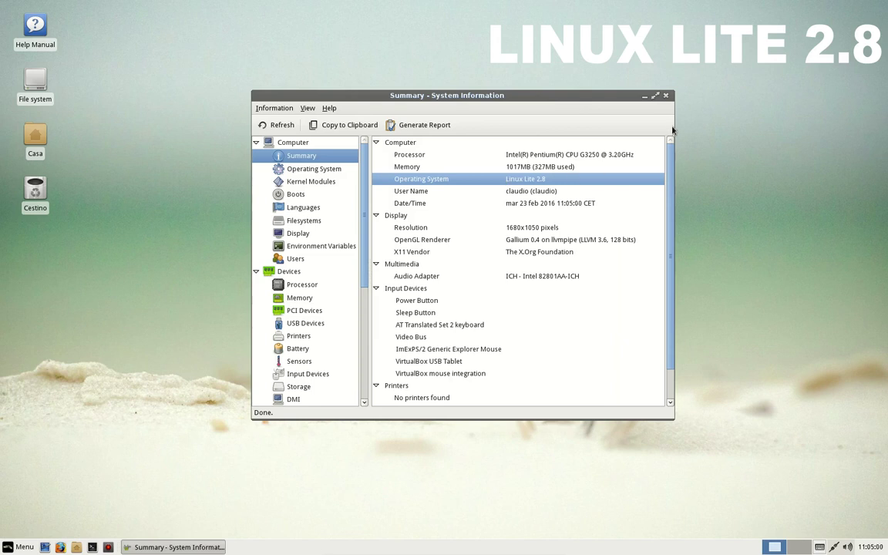
click(330, 170)
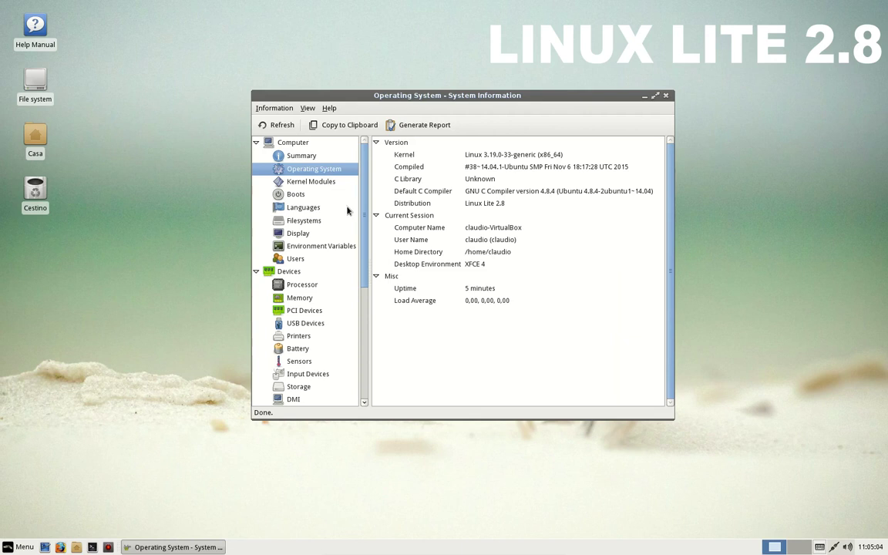
click(665, 95)
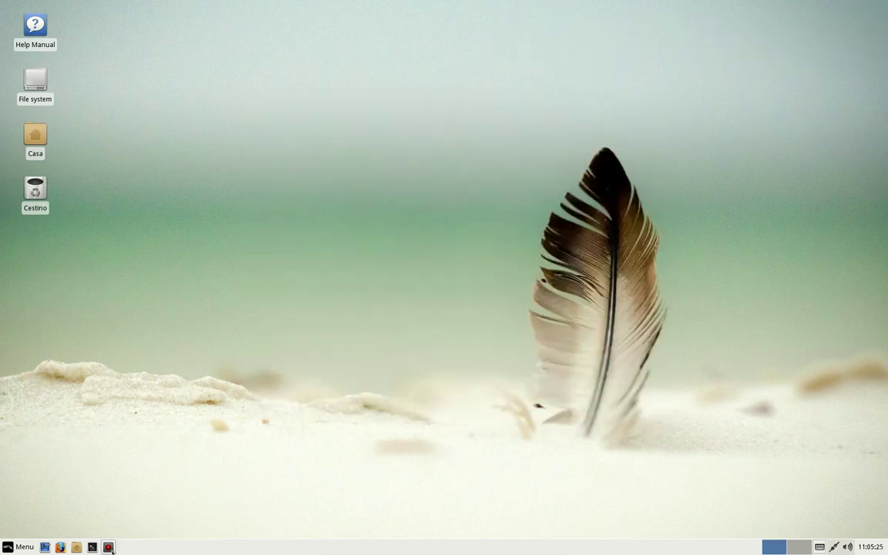
- In the file manager, view the Downloads folder and browse the file system to /etc/cups
click(76, 547)
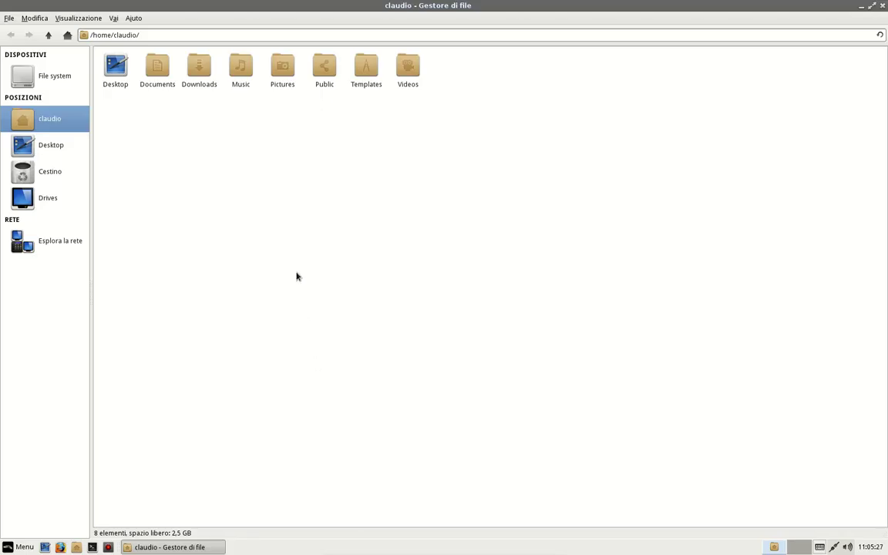
click(198, 71)
double_click(198, 71)
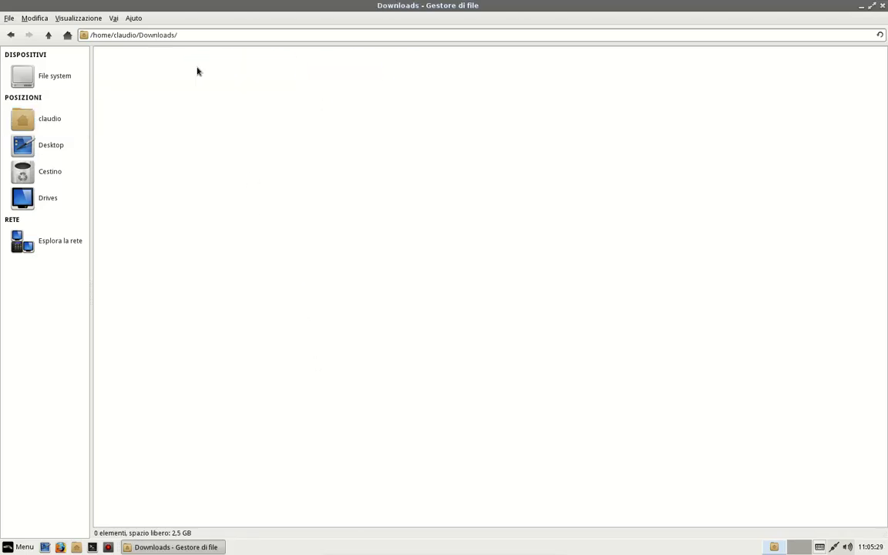
click(35, 78)
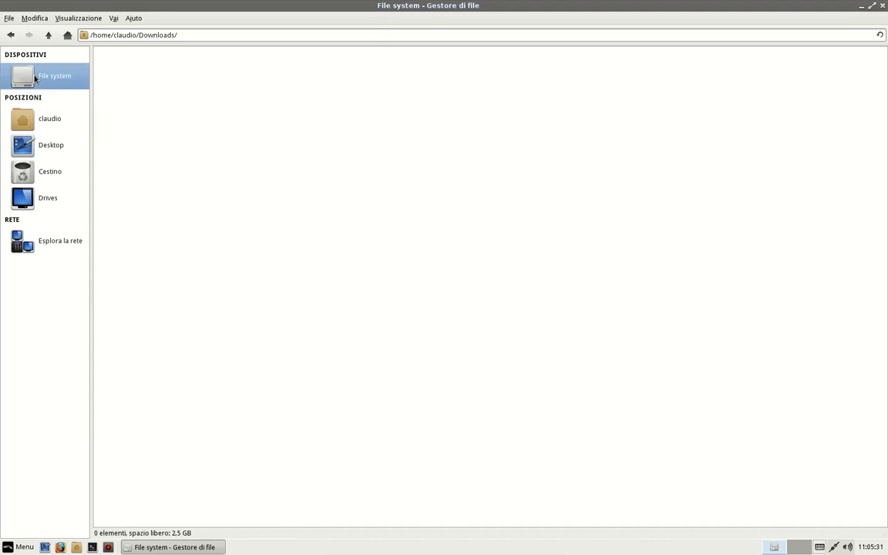
double_click(254, 66)
double_click(258, 154)
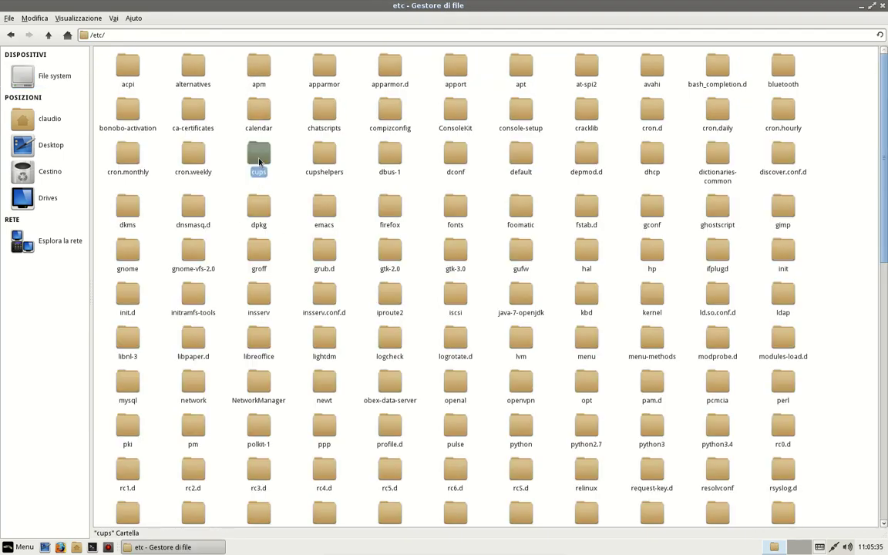
- Add the black speaker emblem to subscriptions.conf and view the file's permissions, closing the file manager when done
click(198, 119)
right_click(185, 120)
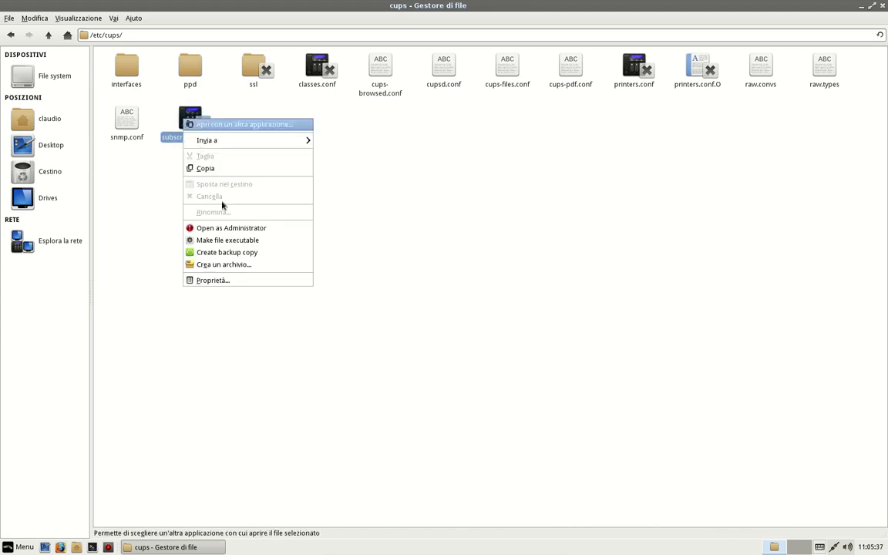
click(226, 281)
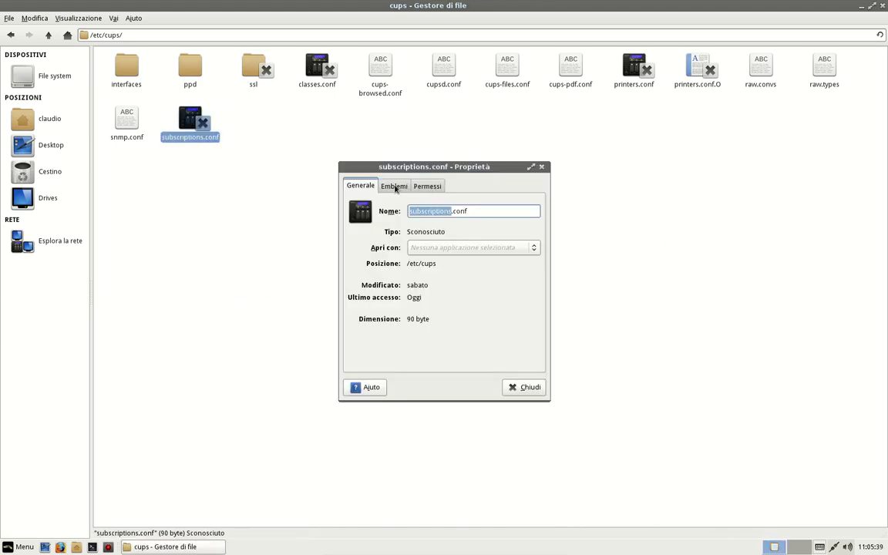
scroll(425, 188, down, 1)
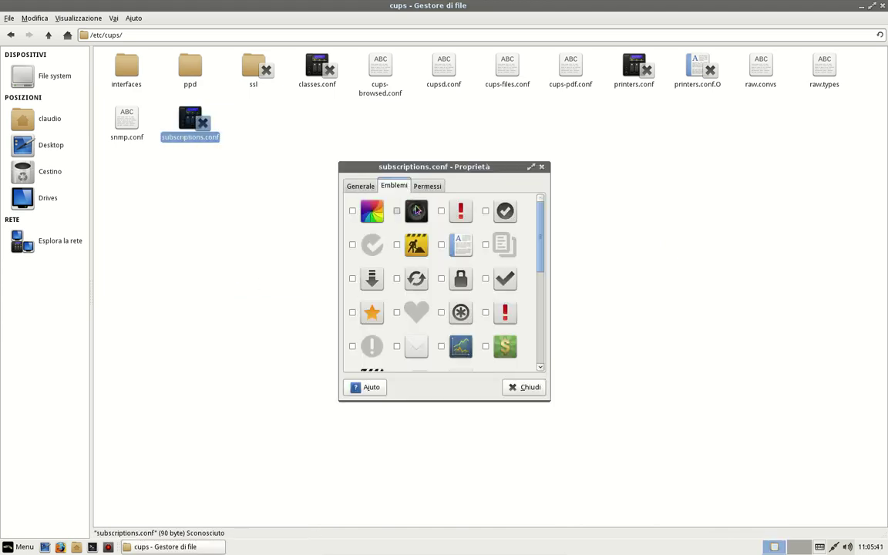
click(427, 186)
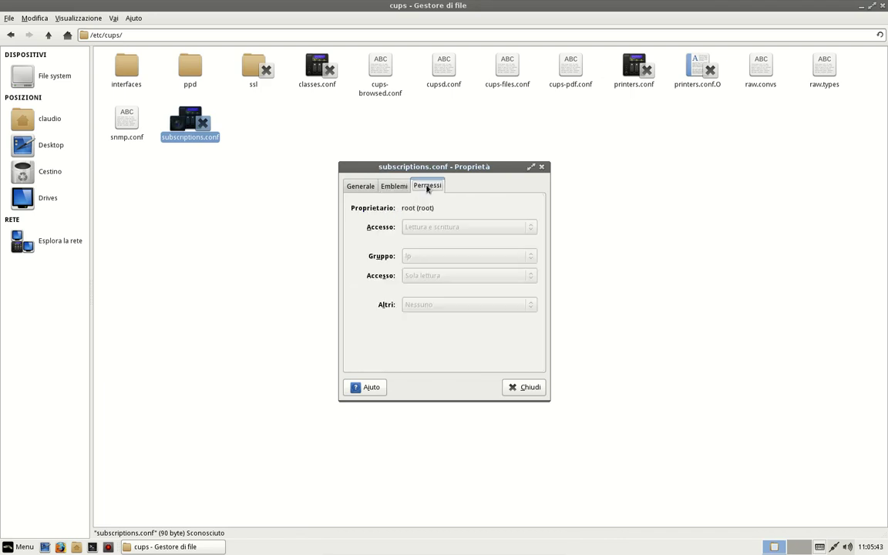
click(511, 386)
click(449, 313)
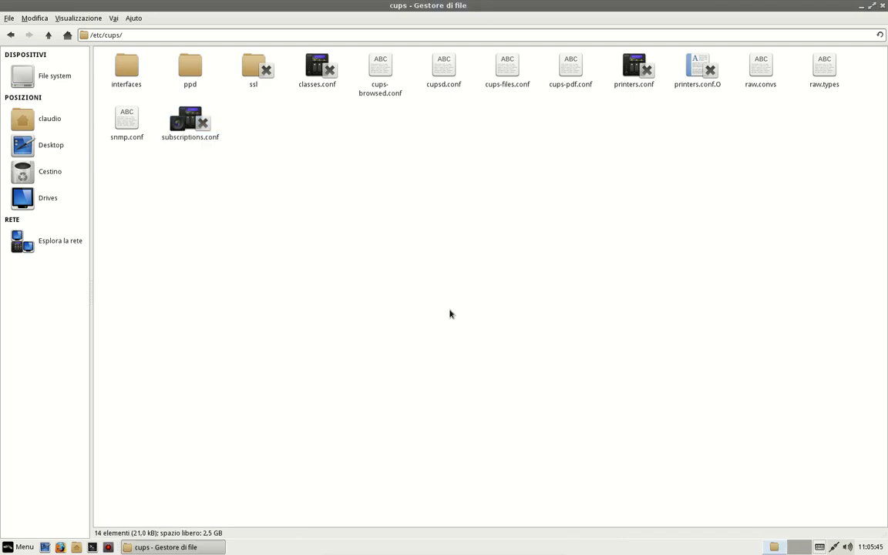
click(880, 7)
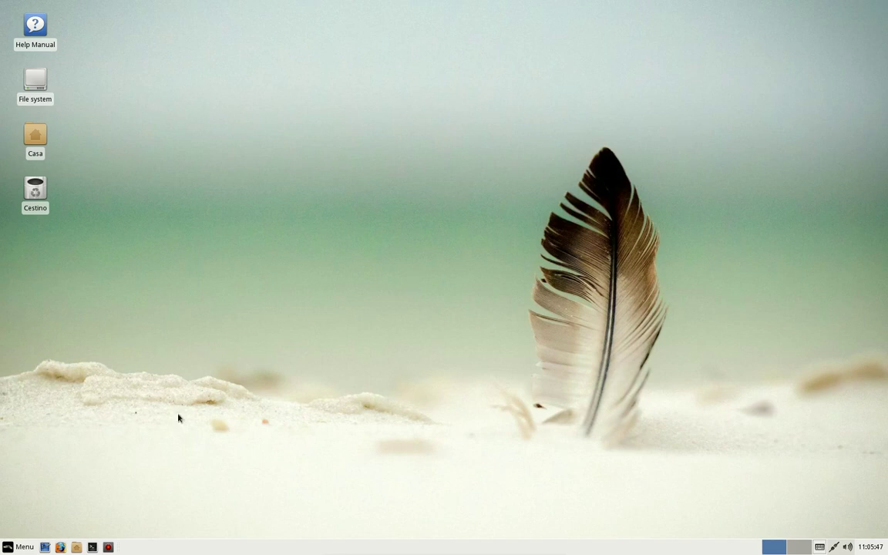
- Switch to Firefox and search Google for "linux lite 2.8"
click(63, 547)
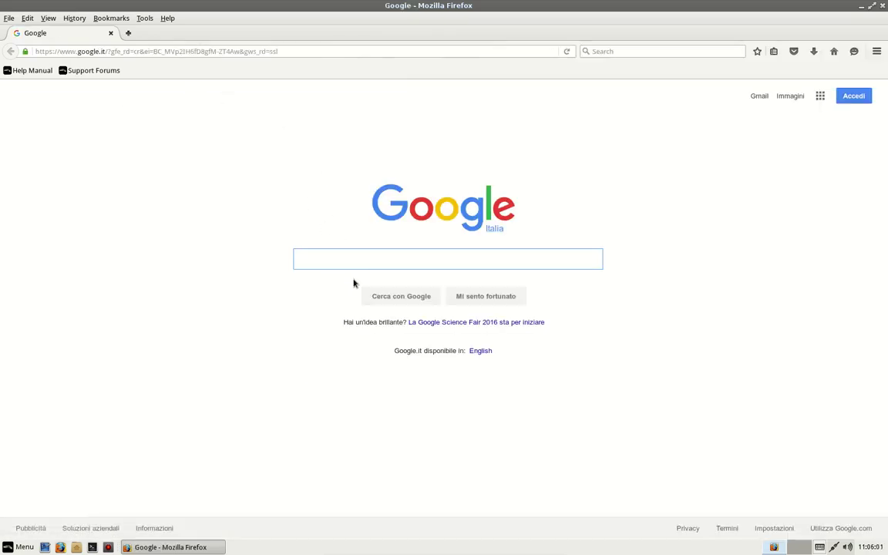
text(linux)
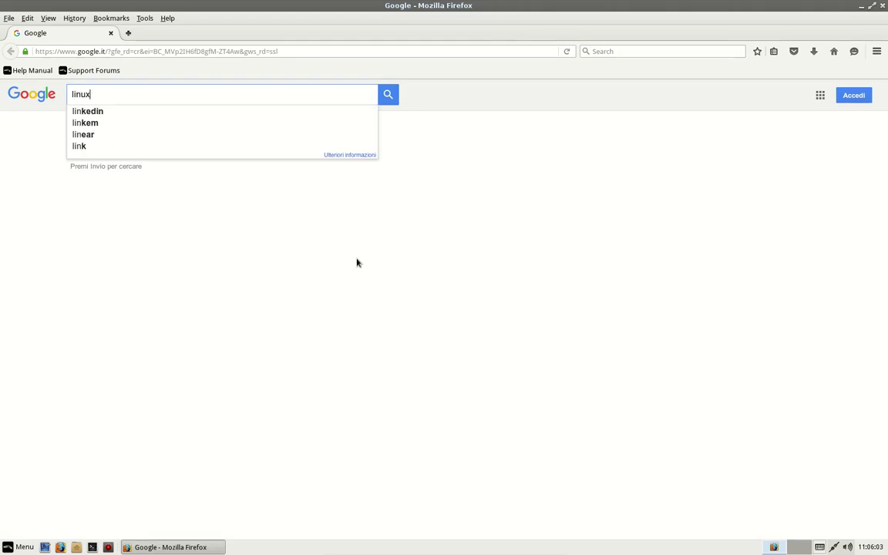
text( lite 2.8)
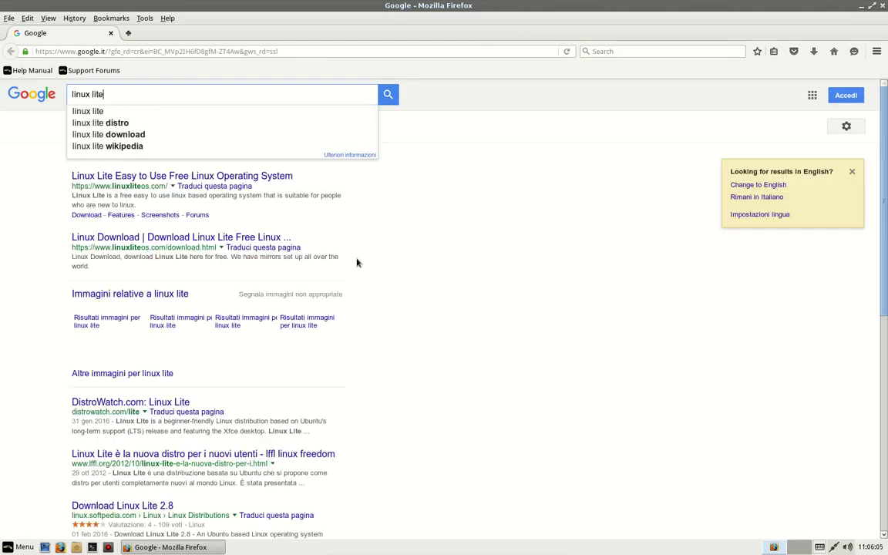
key(Return)
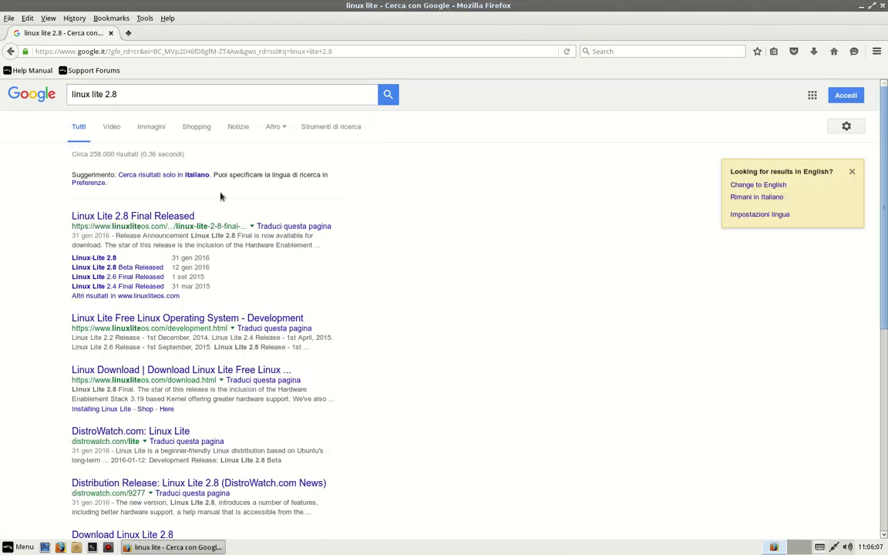
- Open the Linux Lite website from the search results and look through its home page down to the news section
click(156, 216)
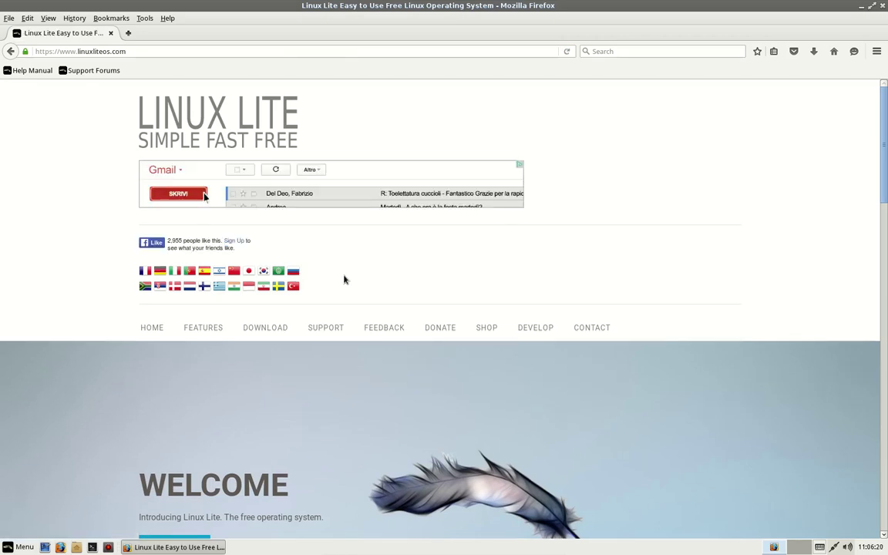
scroll(344, 280, down, 4)
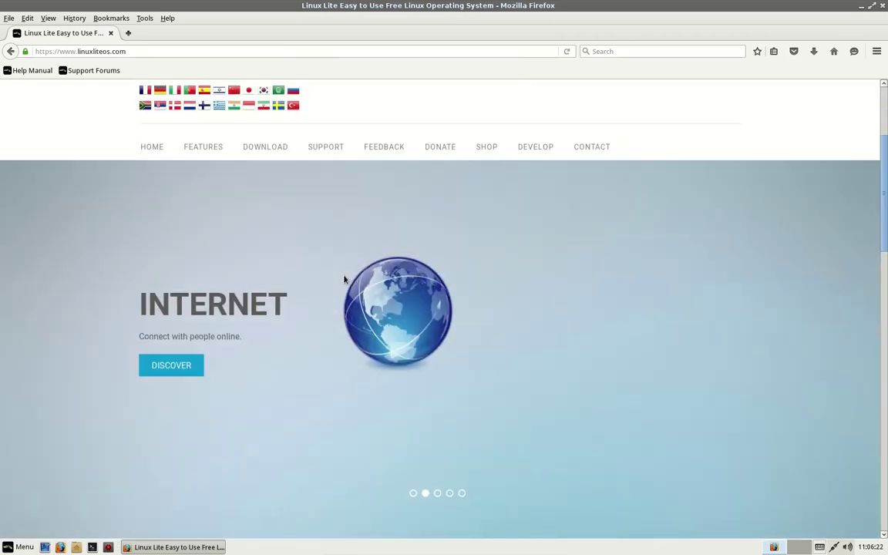
scroll(345, 280, down, 9)
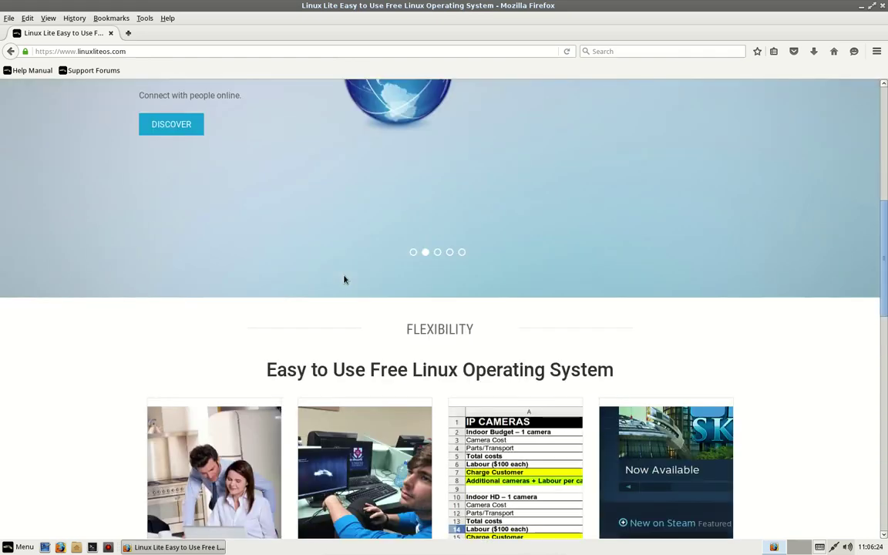
scroll(344, 280, down, 12)
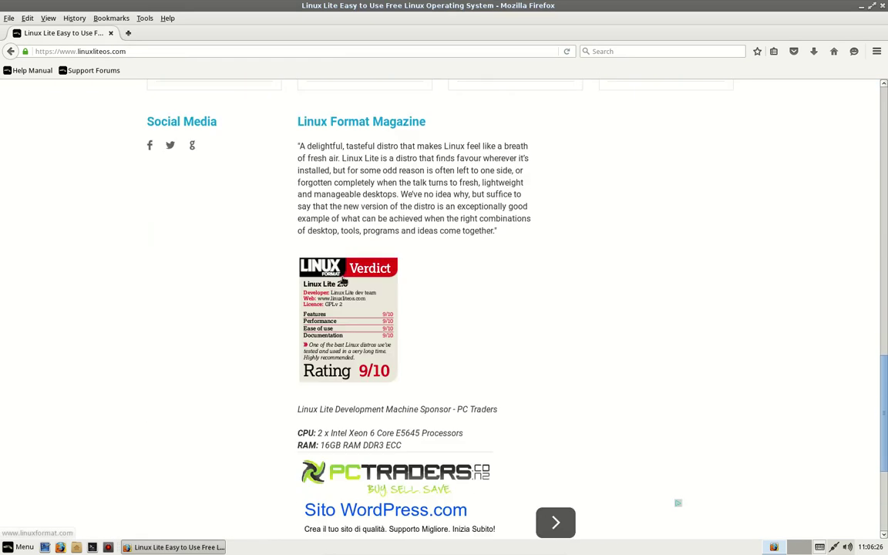
scroll(345, 280, down, 2)
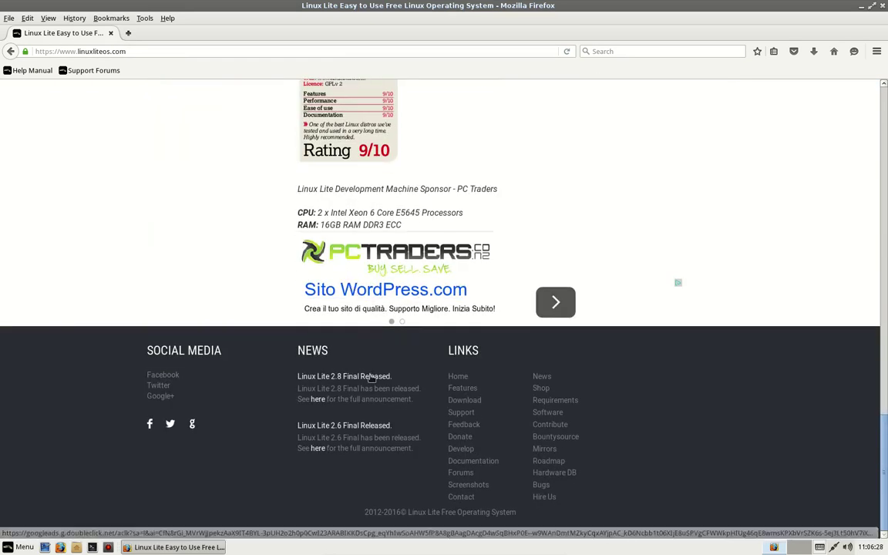
- Open the Linux Lite 2.8 Final Released announcement and examine its release notes and changelog
click(371, 378)
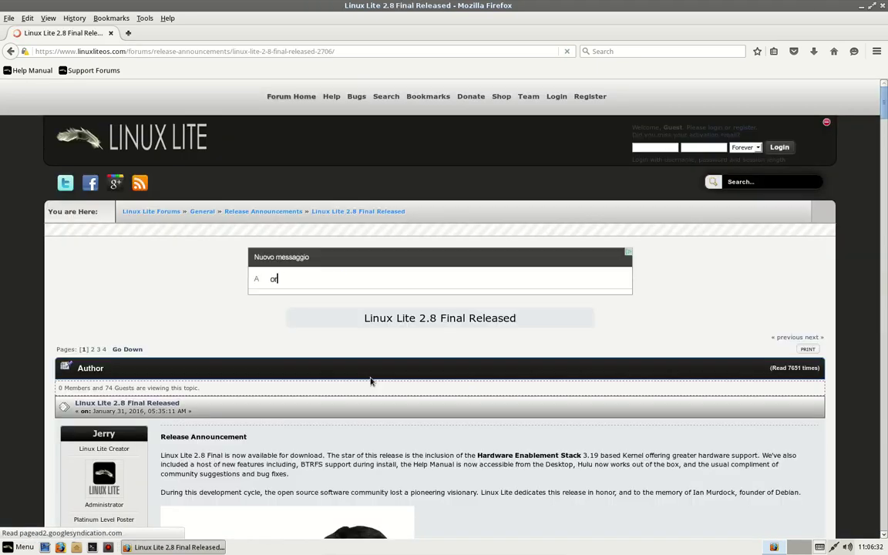
scroll(370, 381, down, 1)
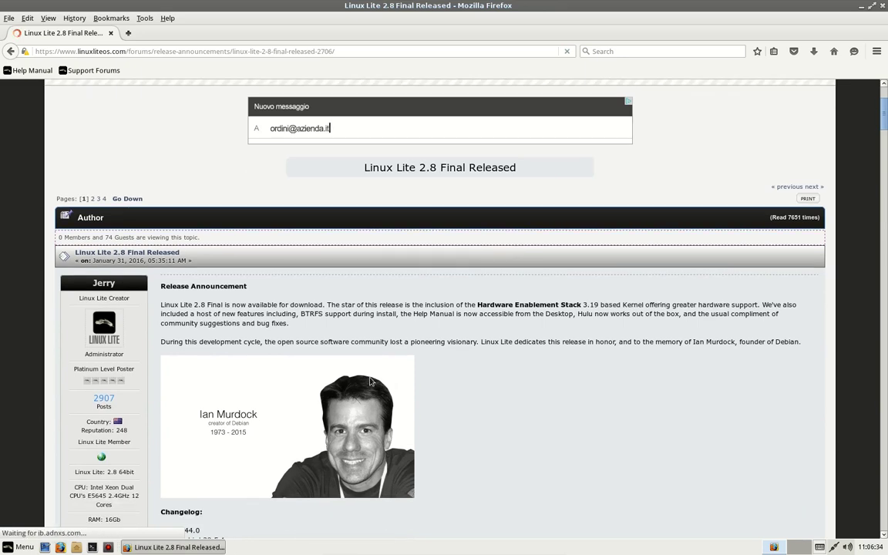
scroll(270, 232, down, 5)
- Check the Firefox version information and close the browser
click(167, 18)
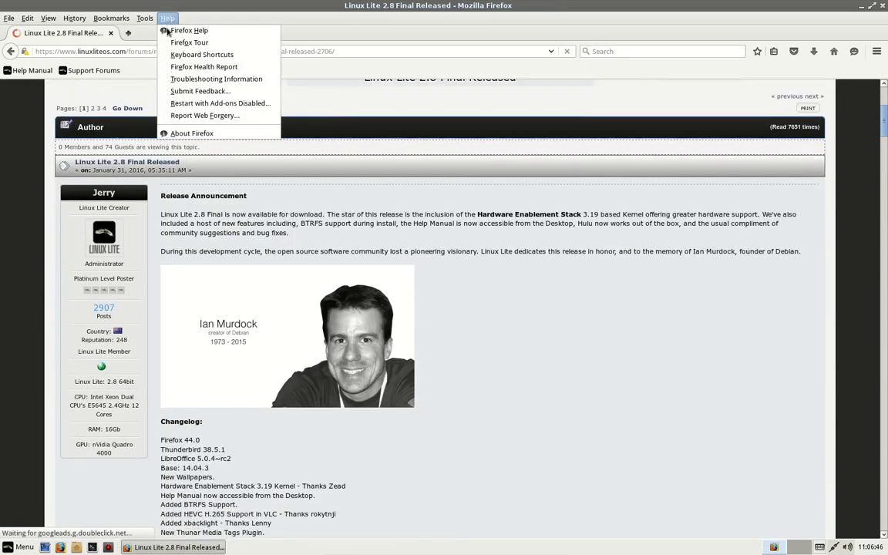
click(185, 134)
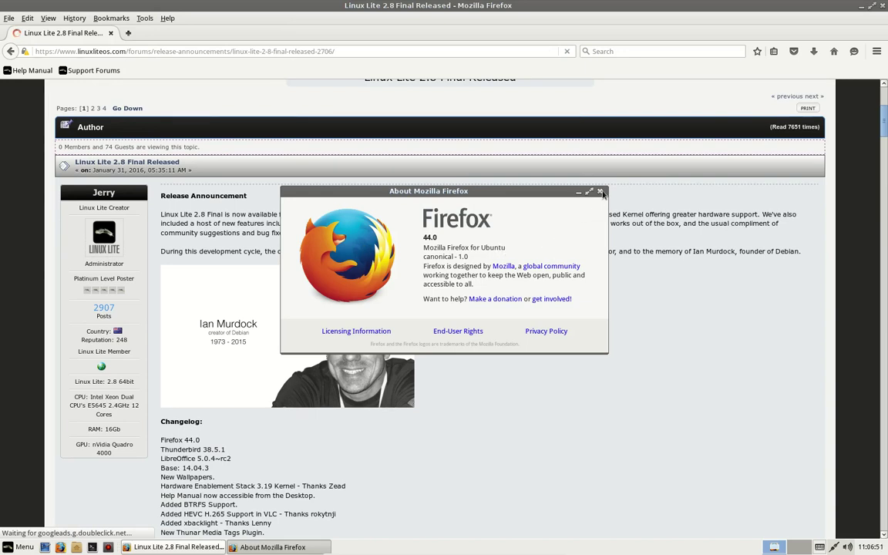
click(600, 192)
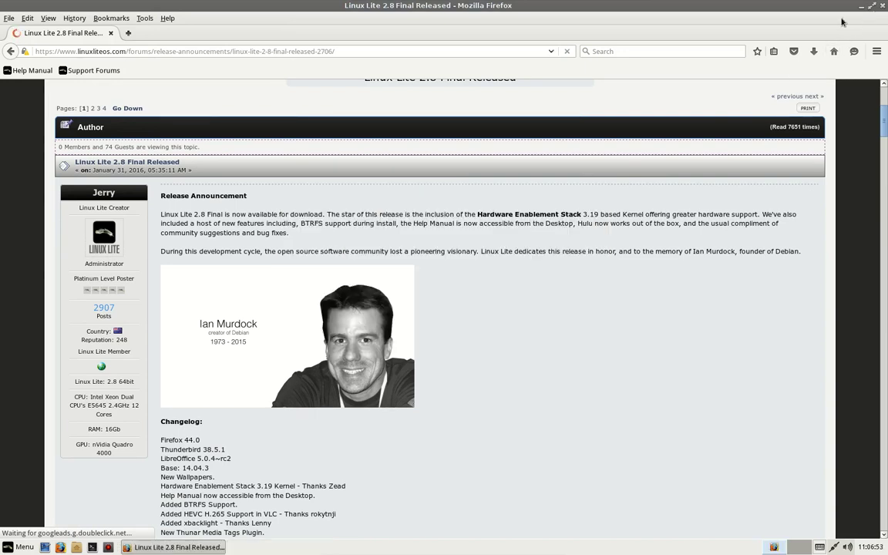
click(882, 7)
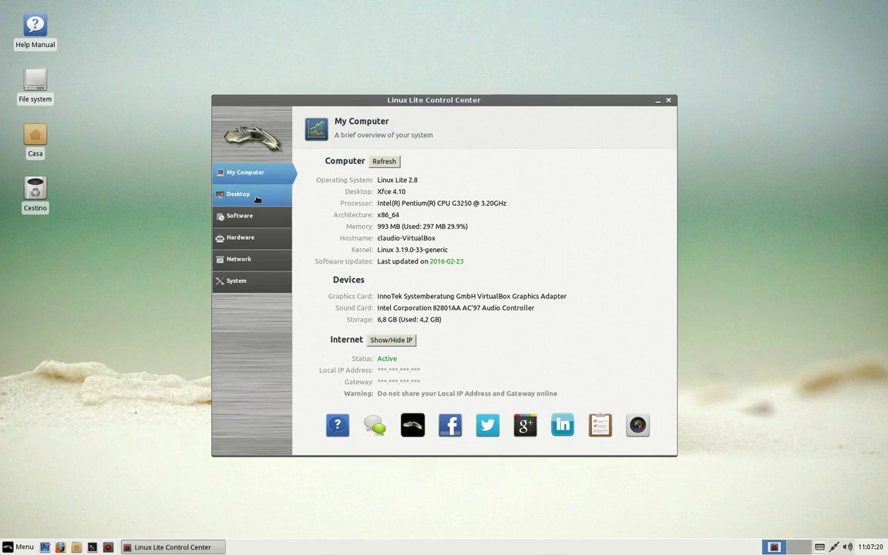
- From the Desktop section of Linux Lite Control Center, configure the desktop to use the light blue feather wallpaper
click(257, 199)
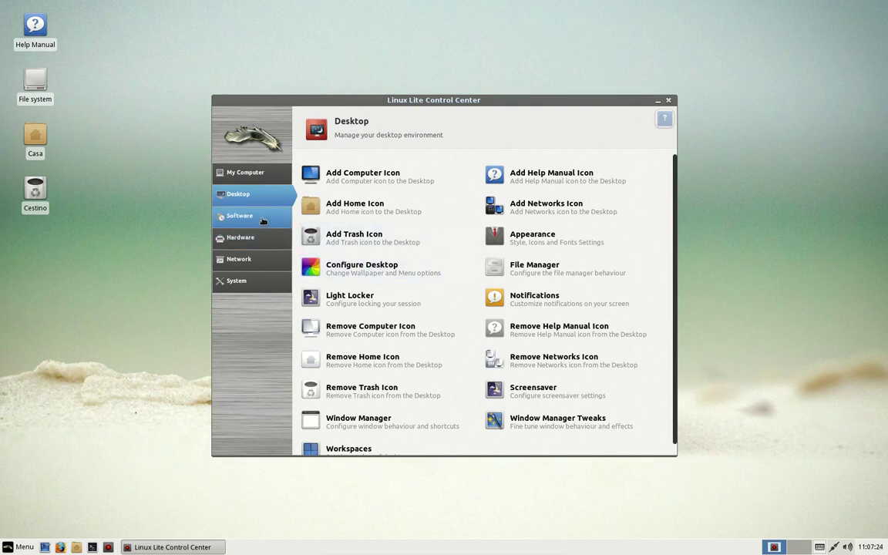
click(317, 270)
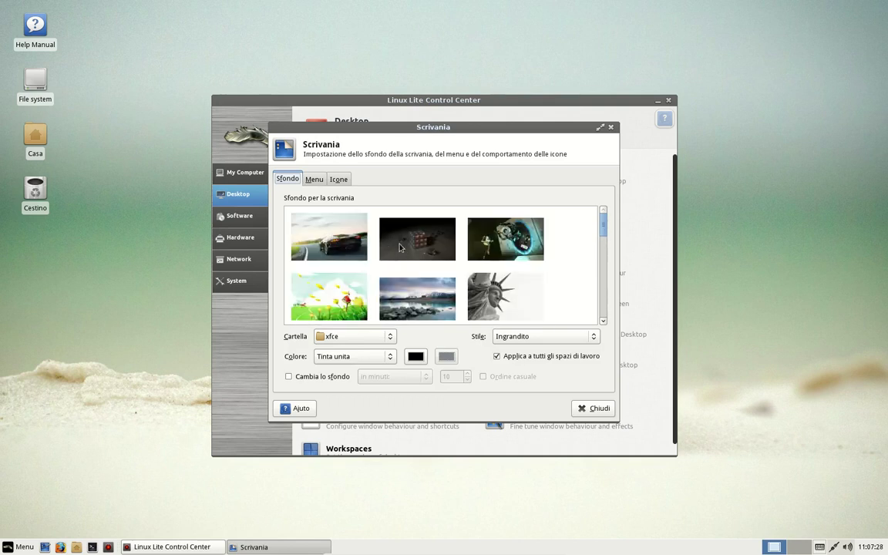
scroll(386, 265, down, 3)
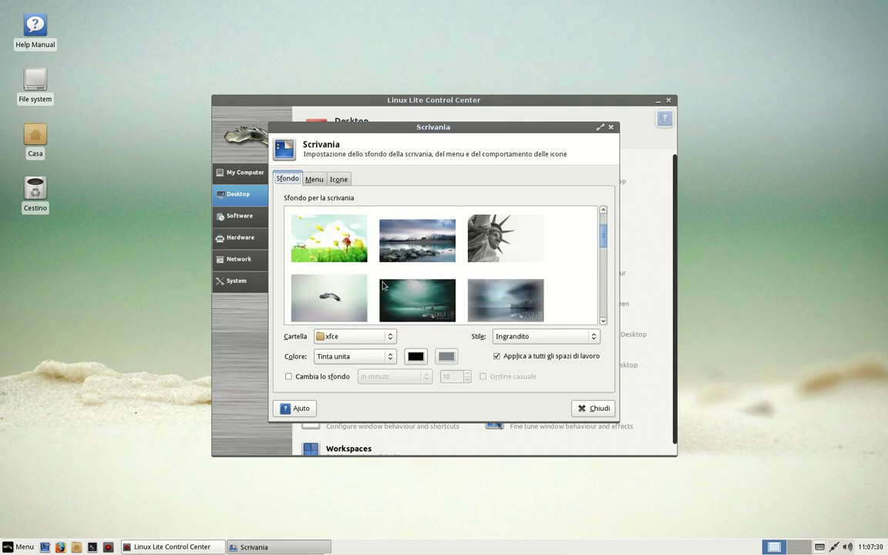
scroll(386, 283, down, 1)
scroll(393, 284, down, 1)
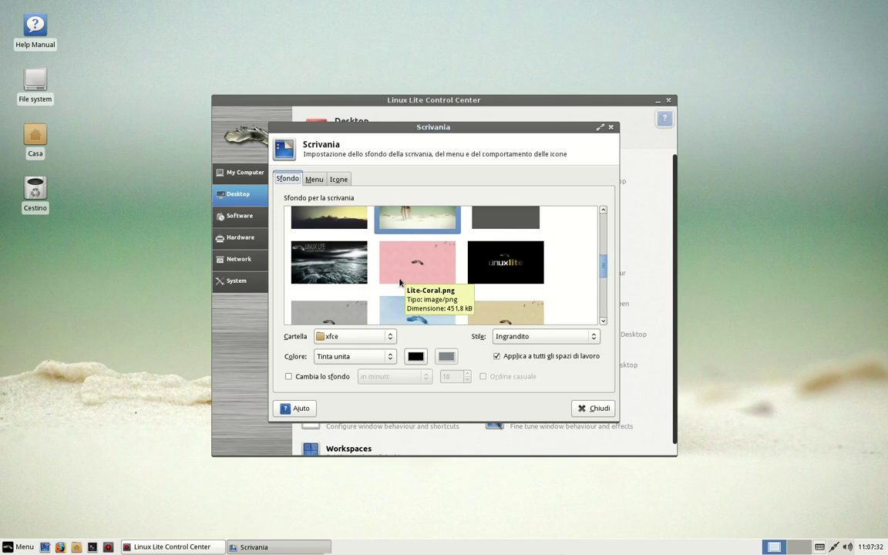
scroll(399, 283, down, 1)
scroll(400, 283, down, 1)
click(404, 213)
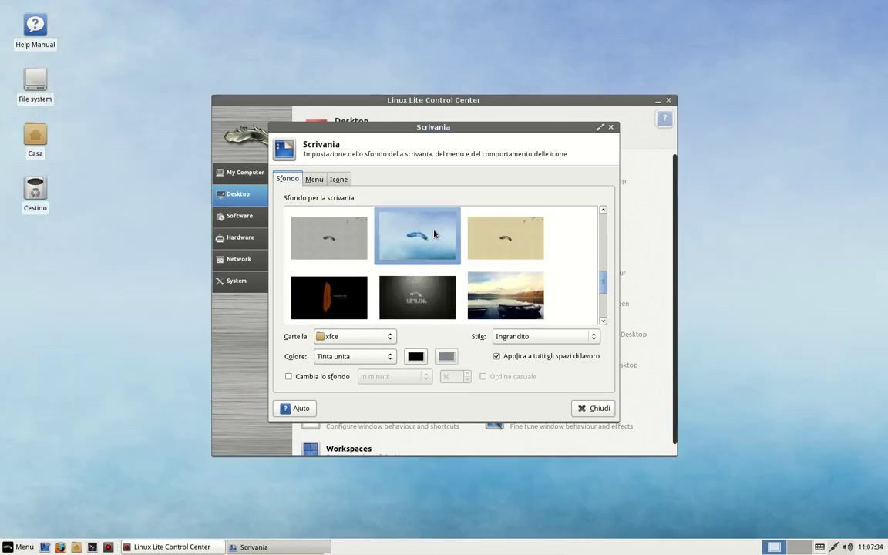
- Look over the desktop menu options, set the desktop icon size to 49, and close the desktop settings
click(314, 180)
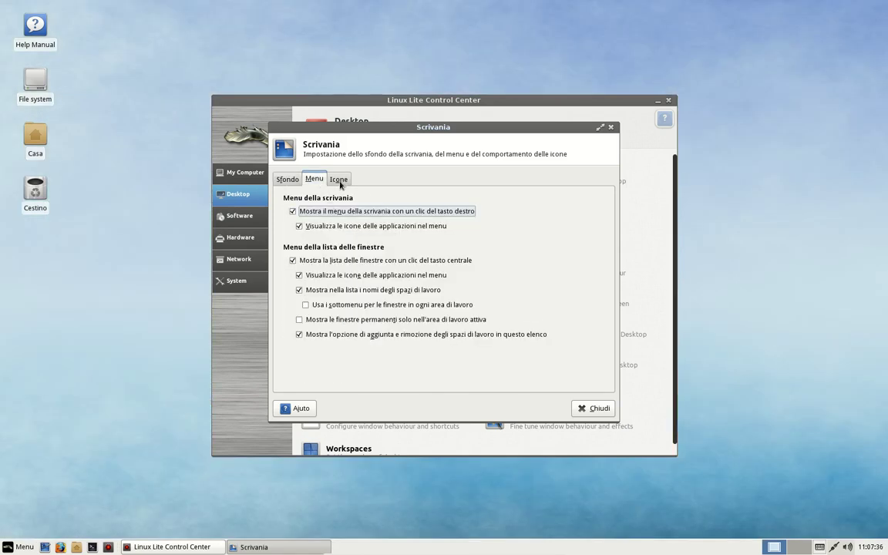
click(339, 179)
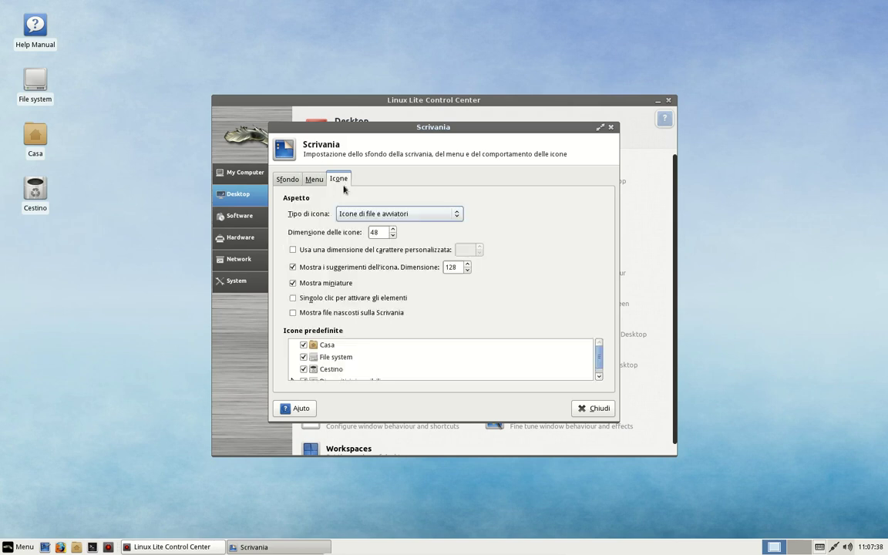
click(393, 231)
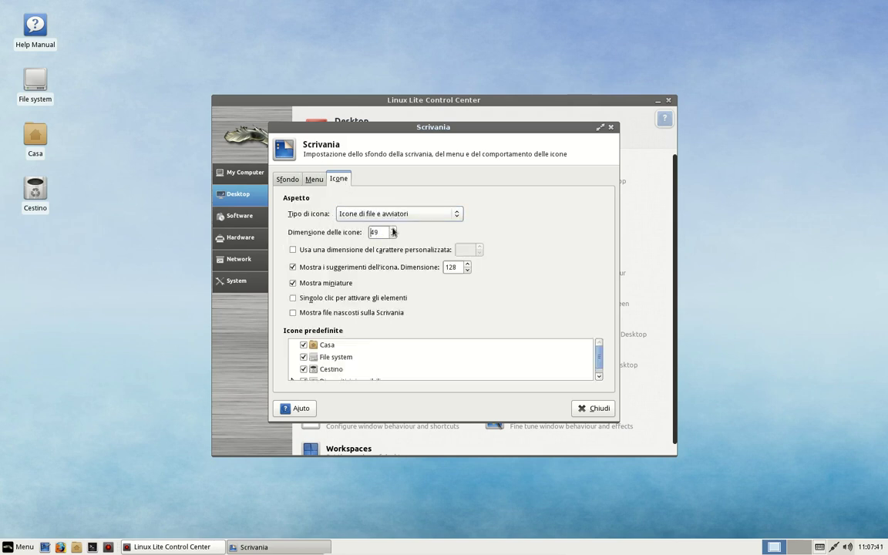
click(287, 179)
click(594, 409)
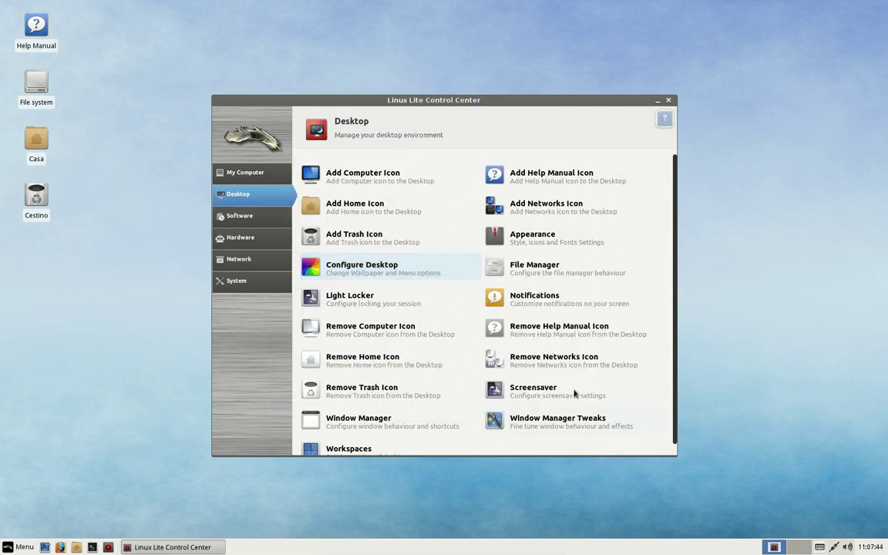
- In the Appearance settings, try the listed styles from Crux through ThinIce and apply Zukitwo-Dark-reloaded
click(528, 242)
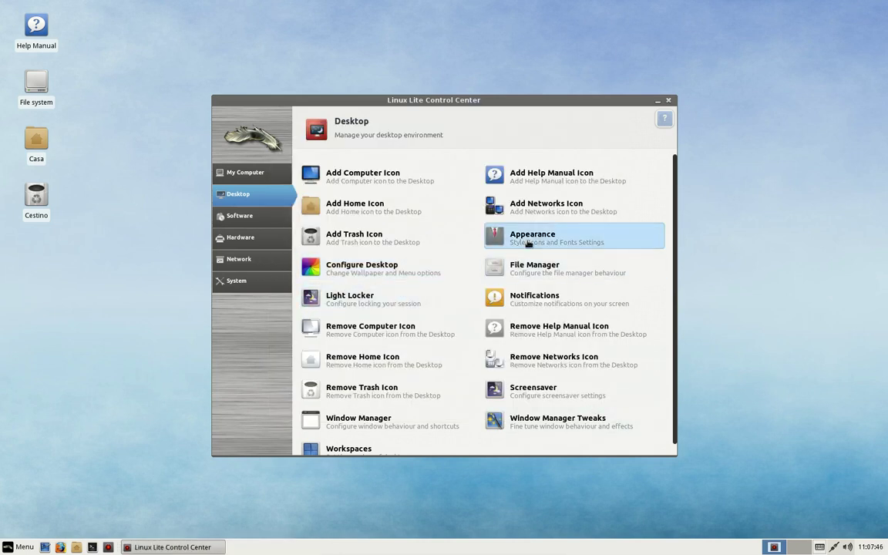
click(380, 233)
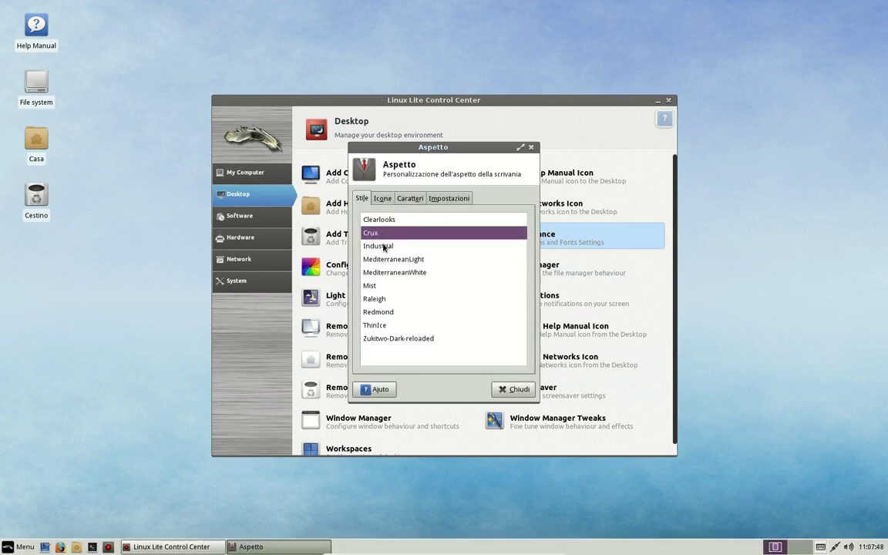
click(384, 247)
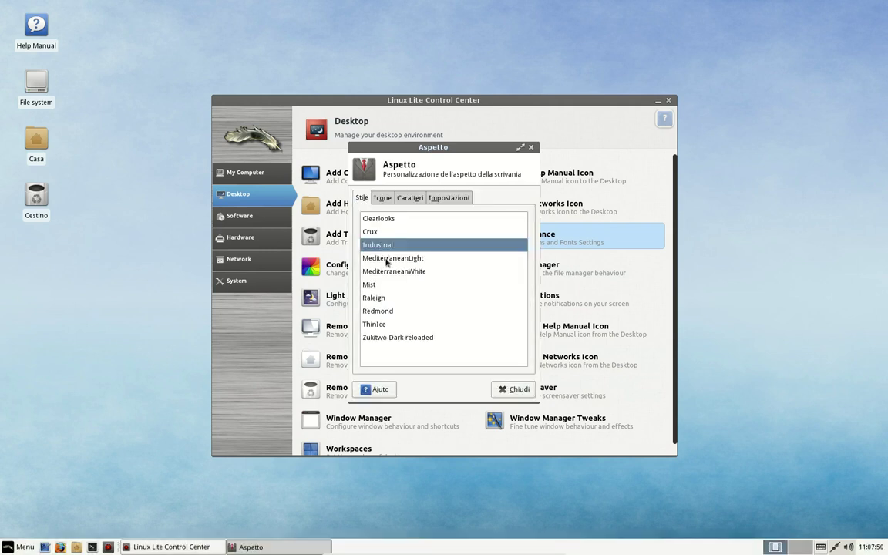
click(387, 261)
click(385, 273)
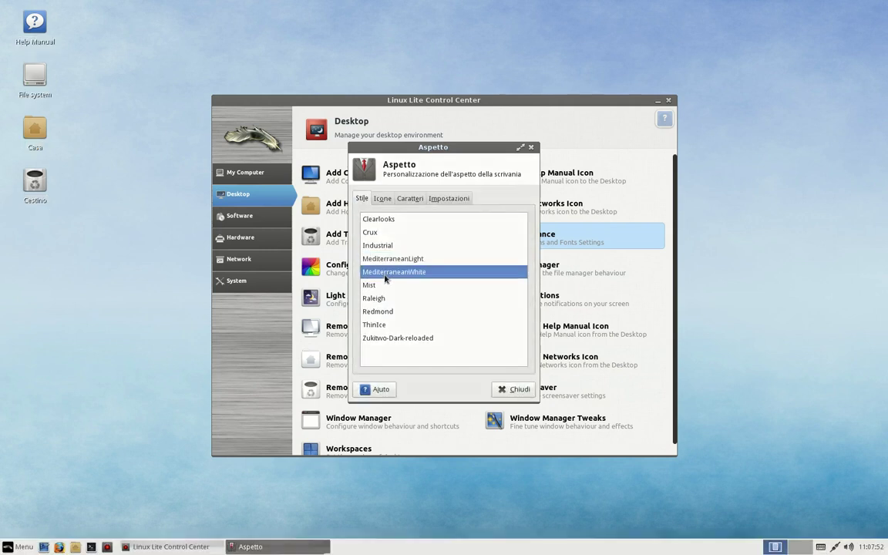
click(379, 285)
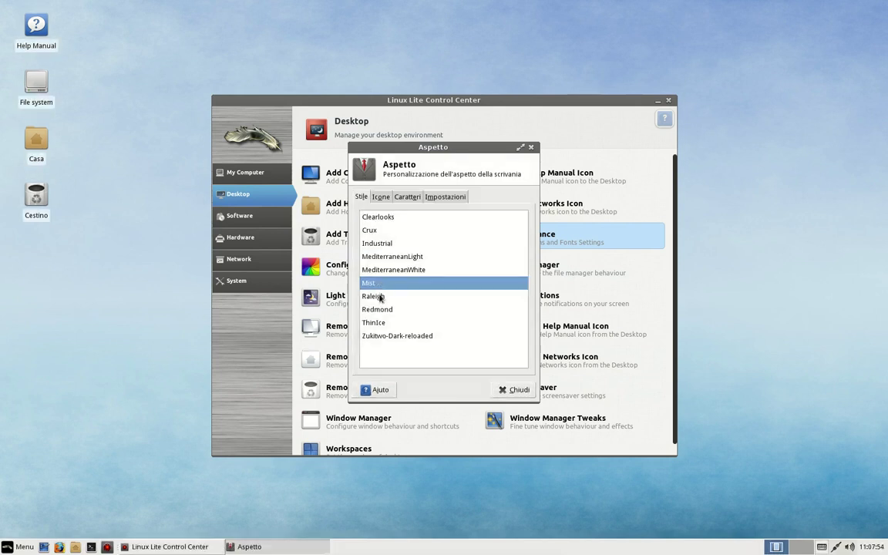
click(379, 297)
click(378, 312)
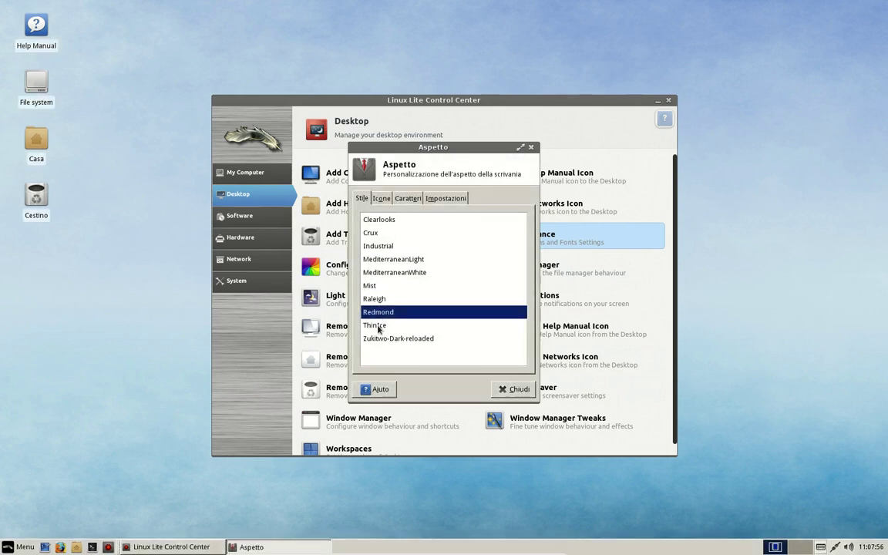
click(379, 327)
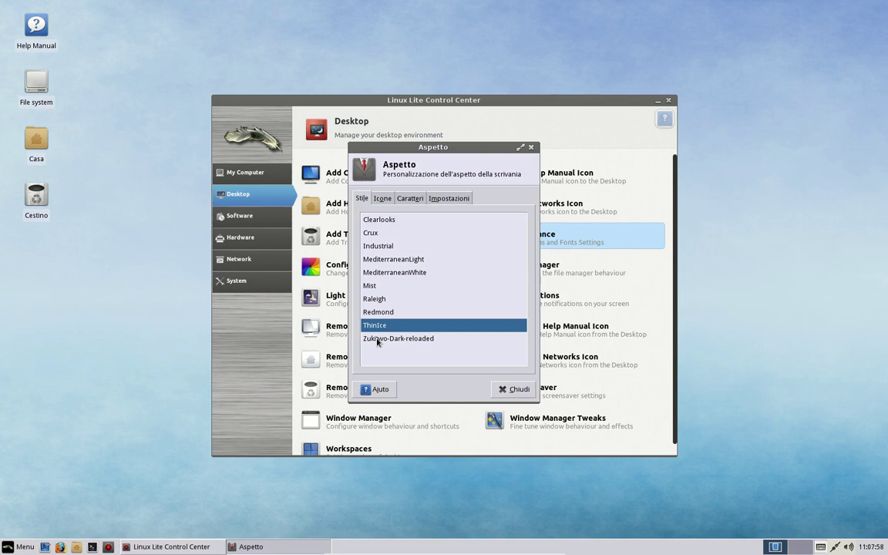
click(378, 340)
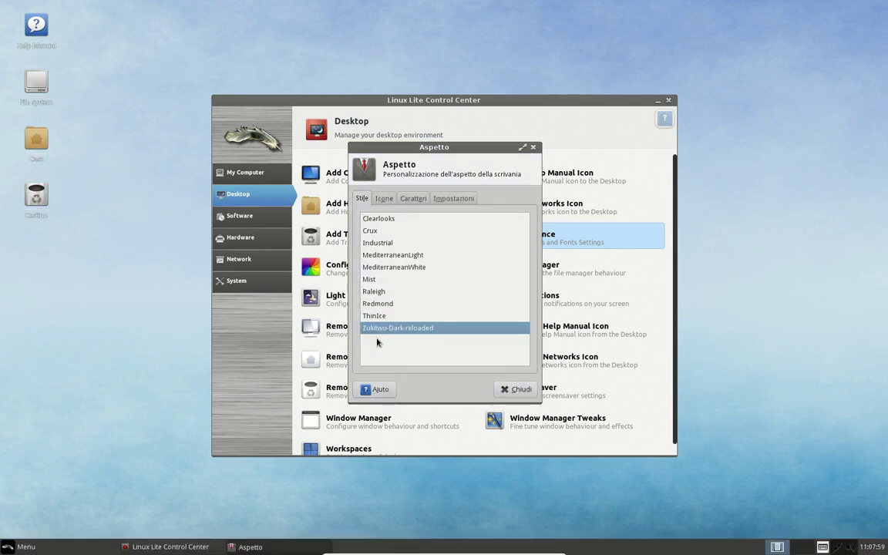
- Try the GNOME, Humanity and Humanity-Dark icon themes, and switch back to Faenza
click(389, 198)
click(386, 232)
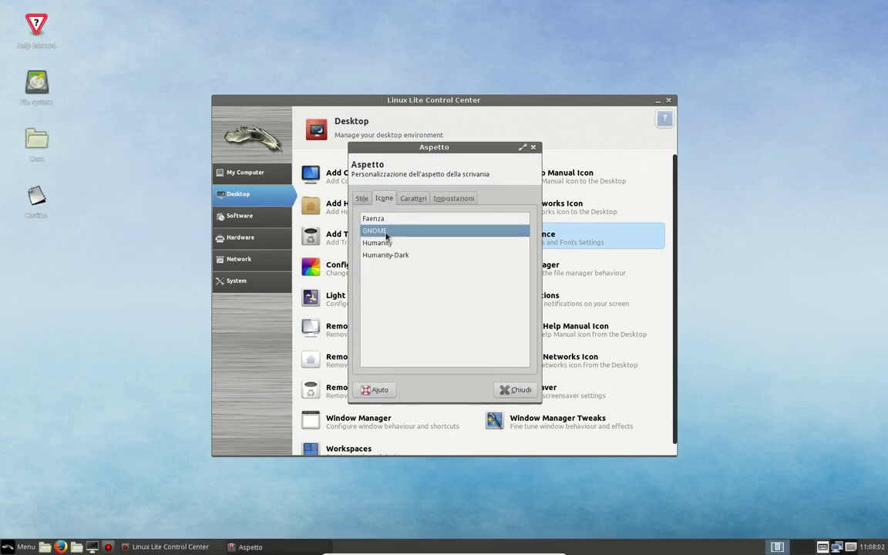
click(386, 243)
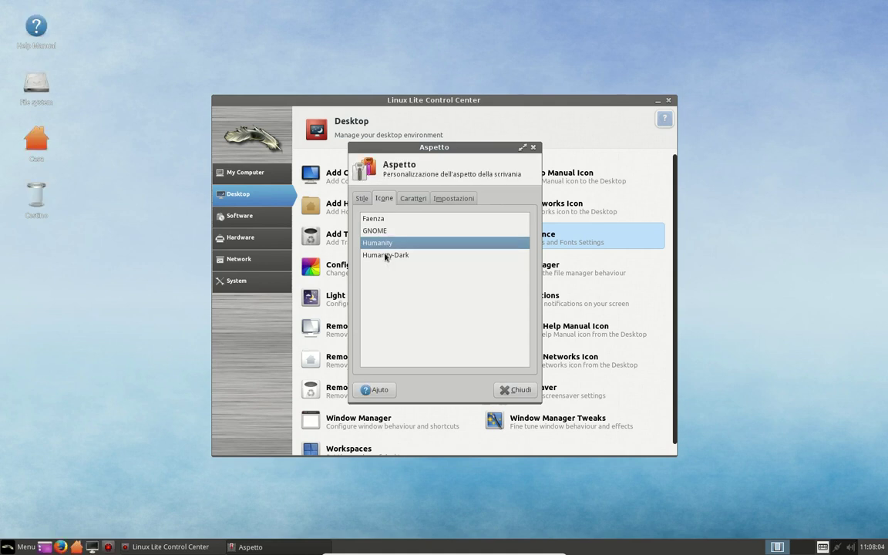
click(387, 255)
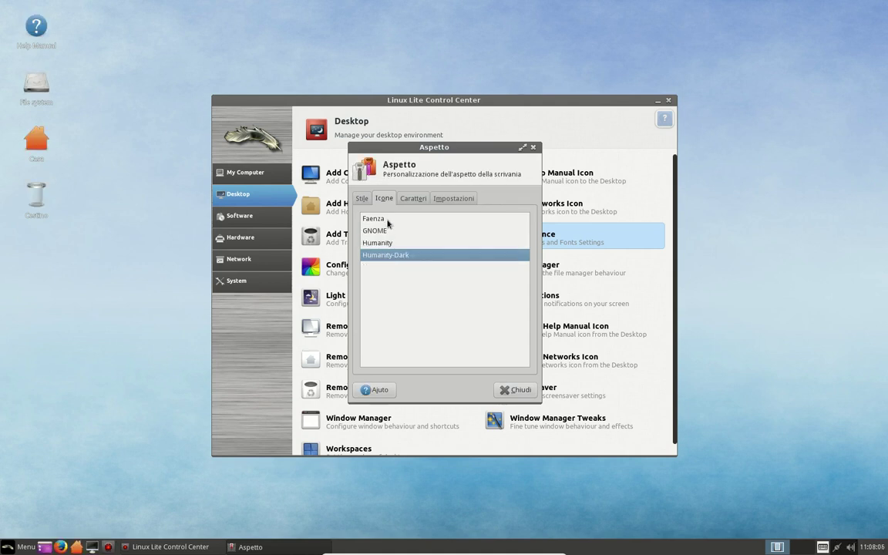
click(387, 220)
- Examine the font settings and the toolbar style choices in the Appearance settings, and close them
click(412, 199)
click(445, 201)
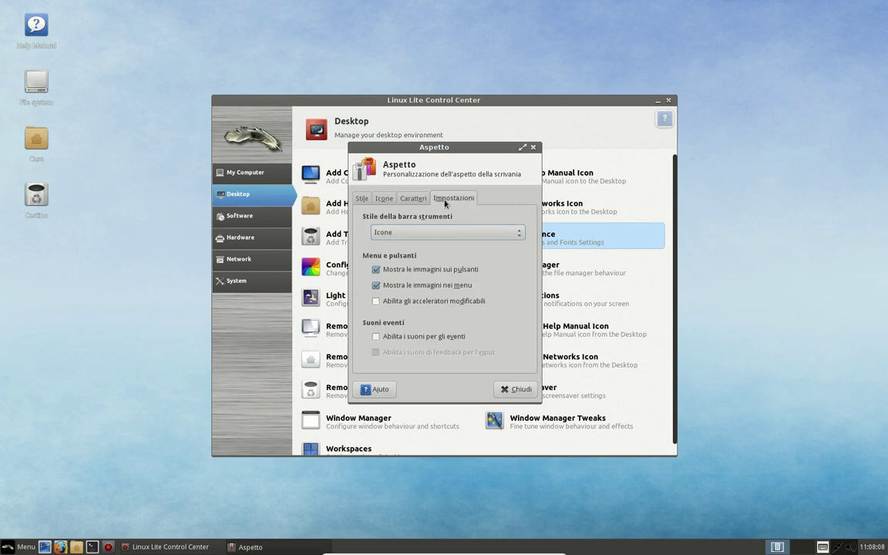
click(445, 232)
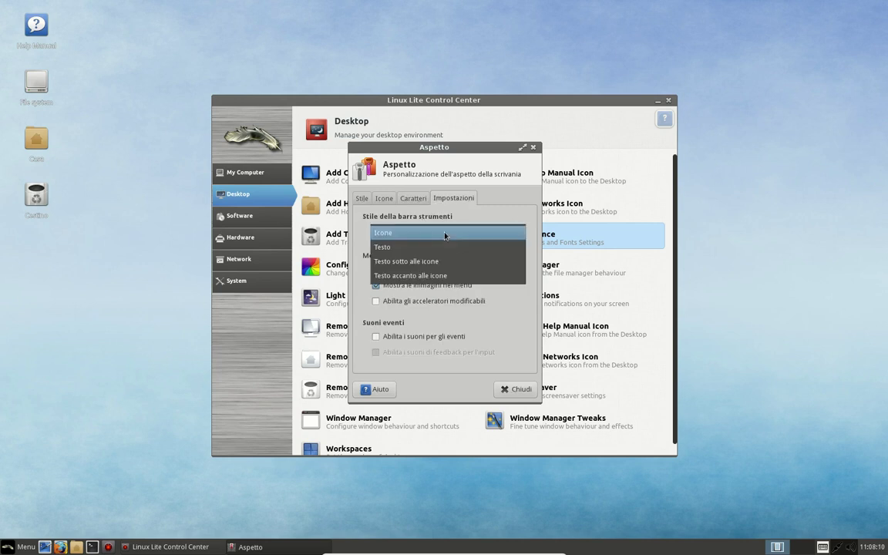
click(445, 234)
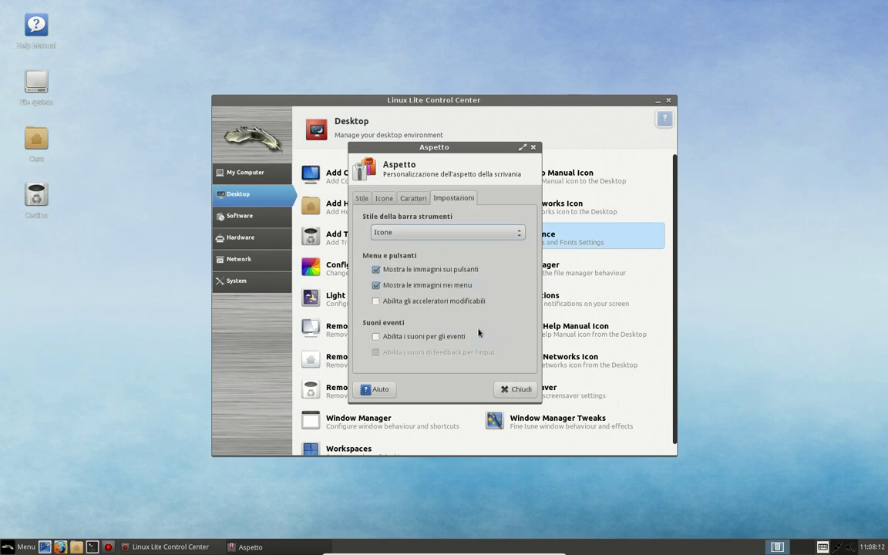
click(508, 389)
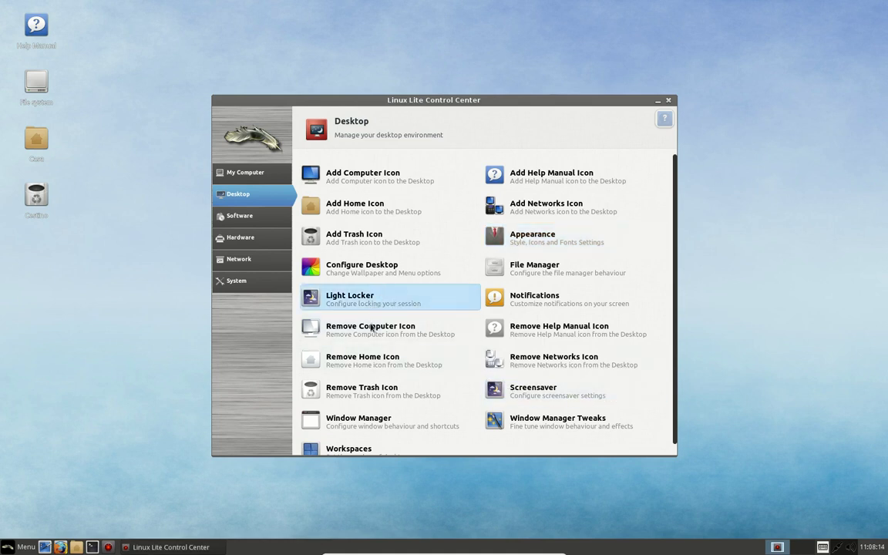
- Open Install/Remove Software from the Software section of the Control Center, authenticating with the account password
scroll(368, 340, down, 1)
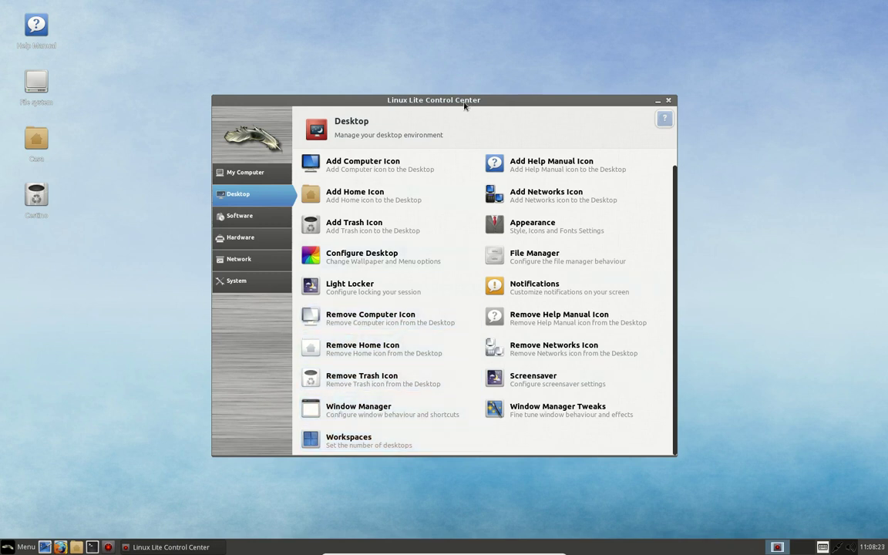
click(238, 219)
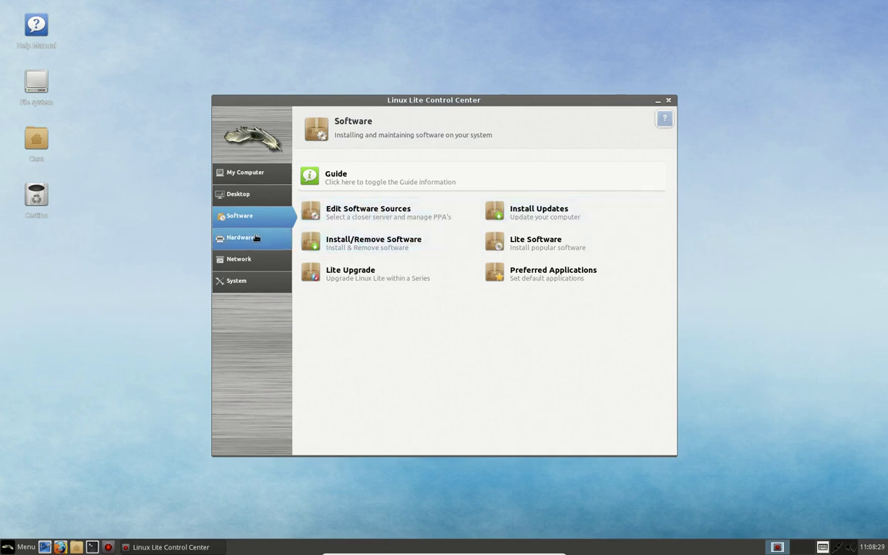
click(327, 242)
text(••••)
key(Return)
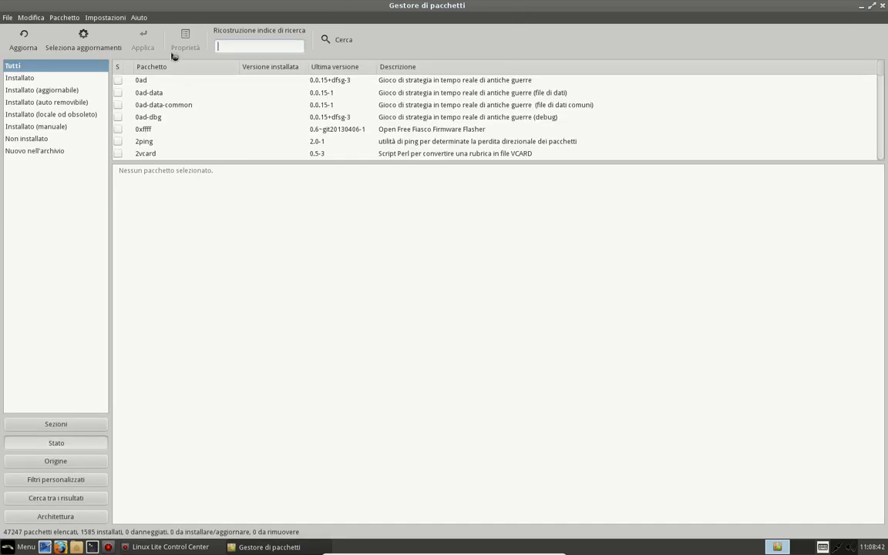
- Check the package manager's version information and close the information dialog
click(138, 17)
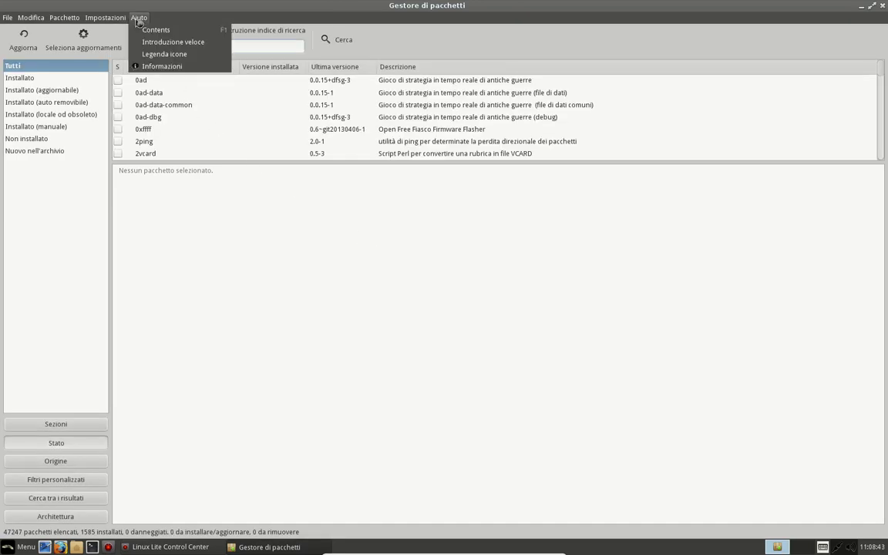
click(143, 65)
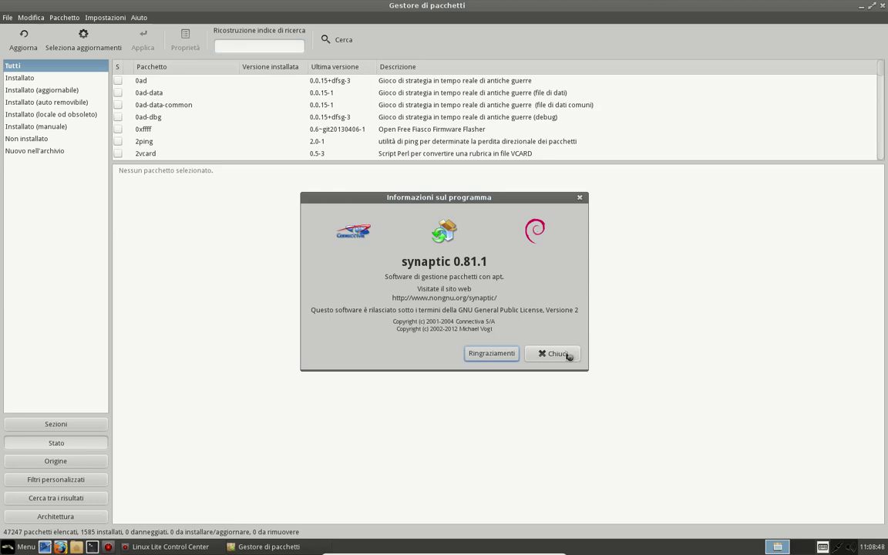
click(568, 355)
- Filter the package list to installed packages, look through them, and quit the package manager
click(58, 77)
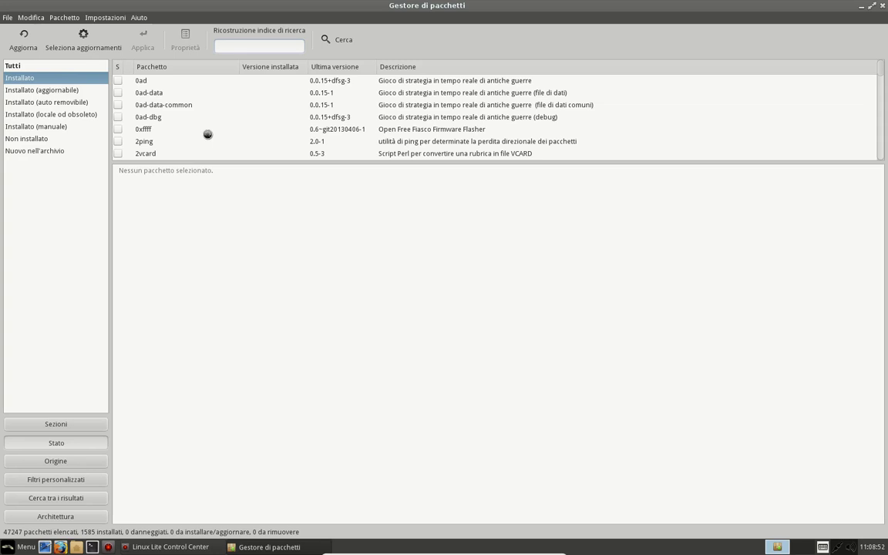
scroll(196, 114, down, 5)
scroll(196, 114, down, 1)
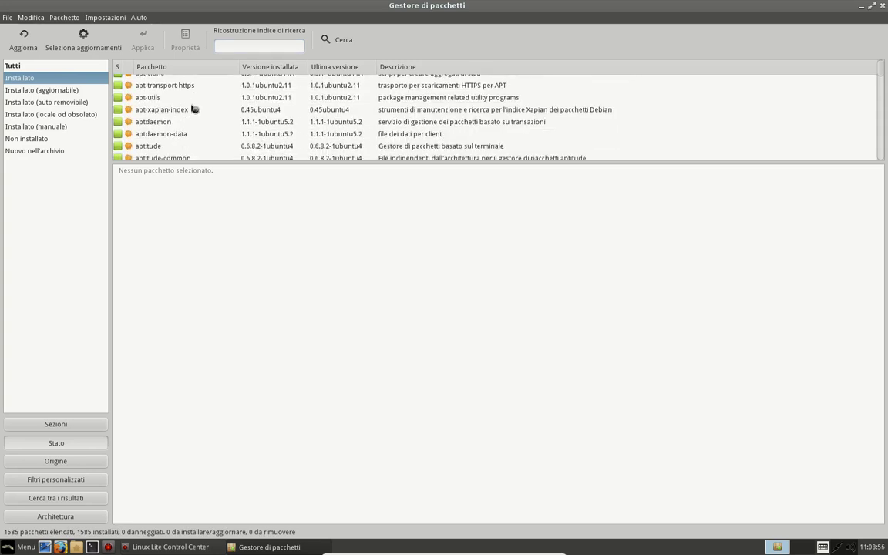
click(7, 17)
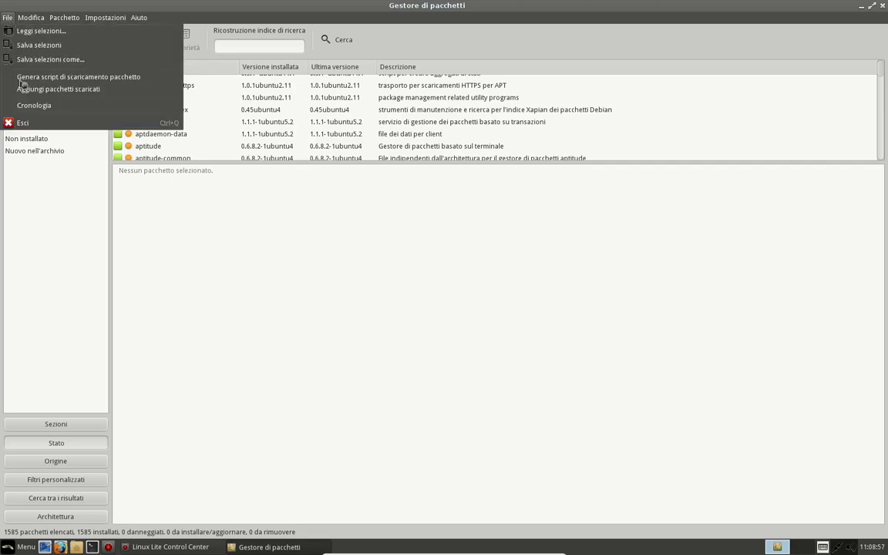
click(28, 123)
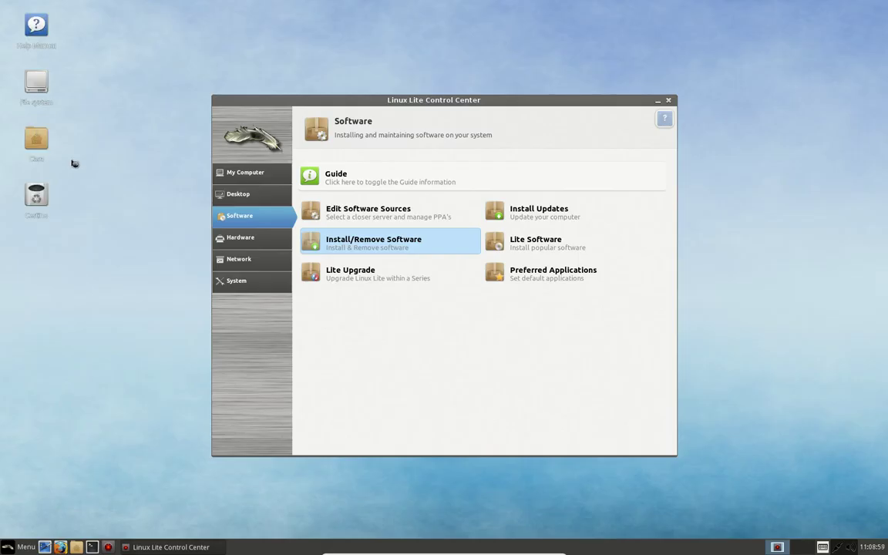
- Look through the Hardware, Network and System sections of the Control Center
click(239, 237)
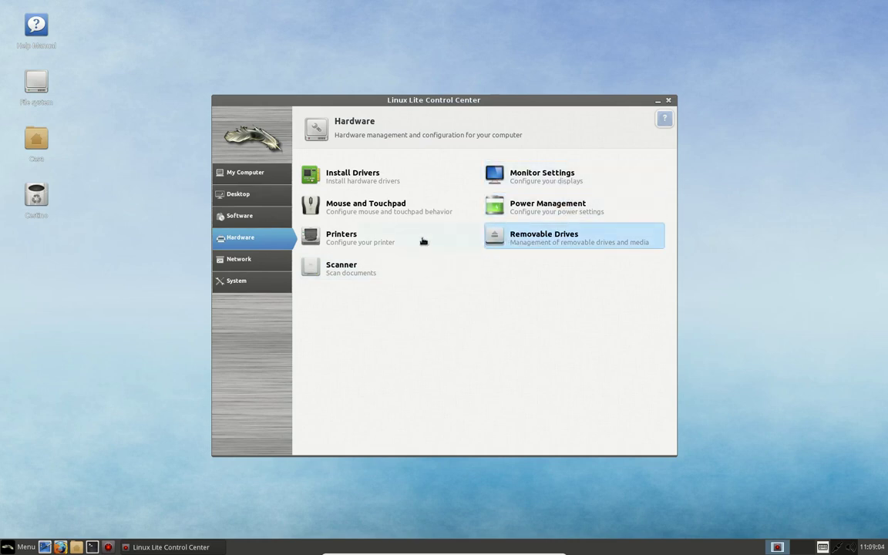
click(272, 265)
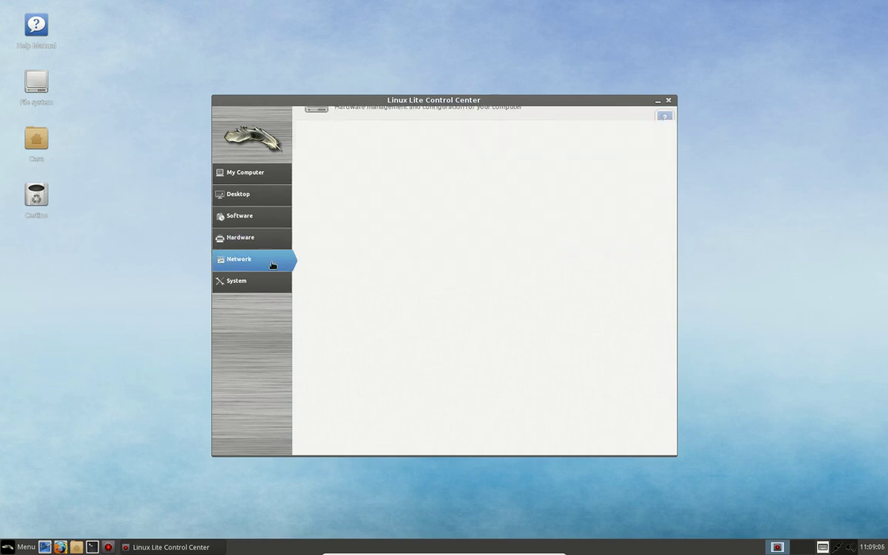
click(266, 280)
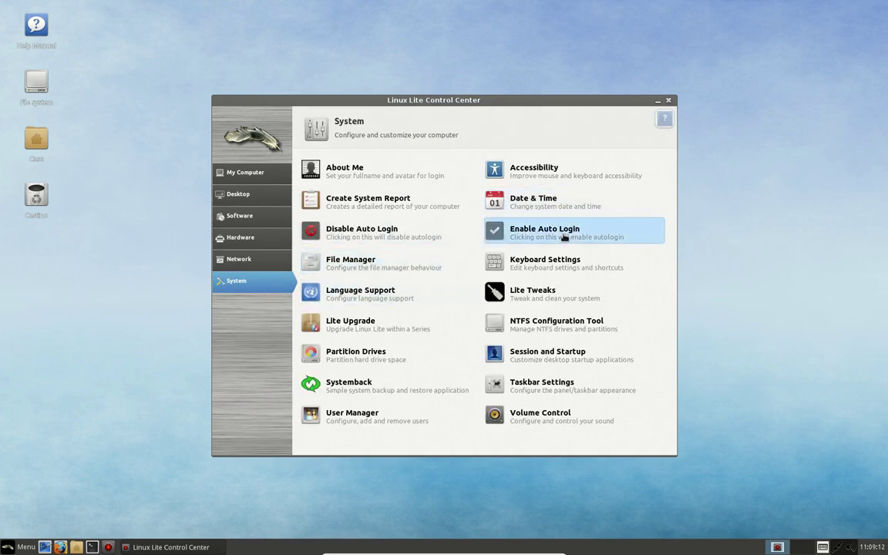
- Examine the tasks offered by Lite Tweaks, and close both it and the Control Center
click(549, 296)
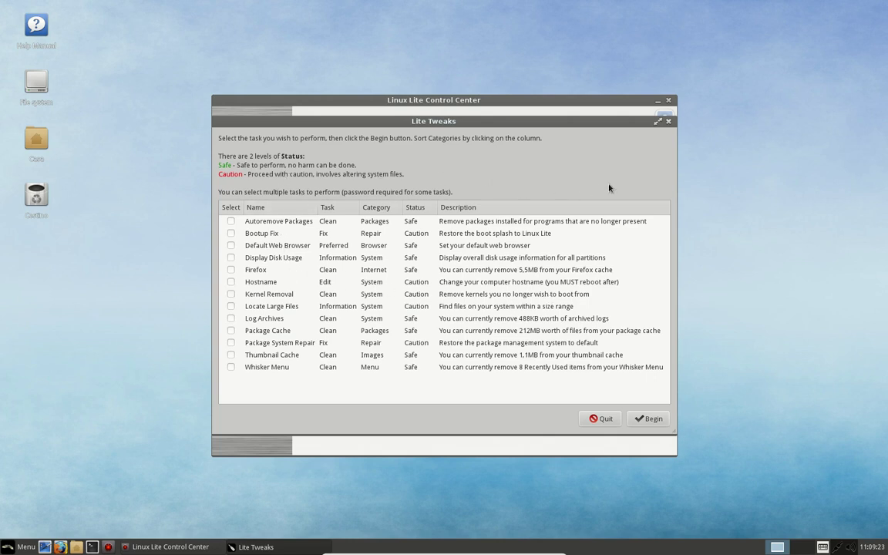
click(668, 121)
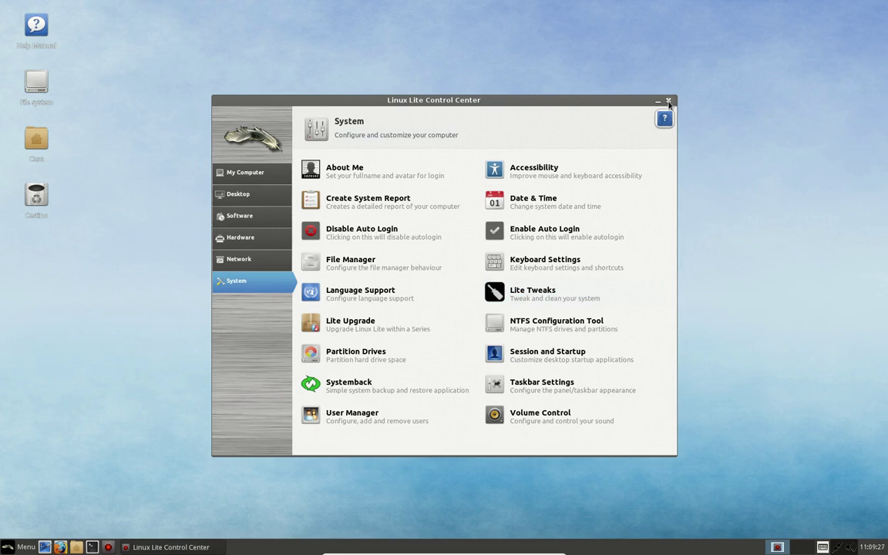
click(668, 102)
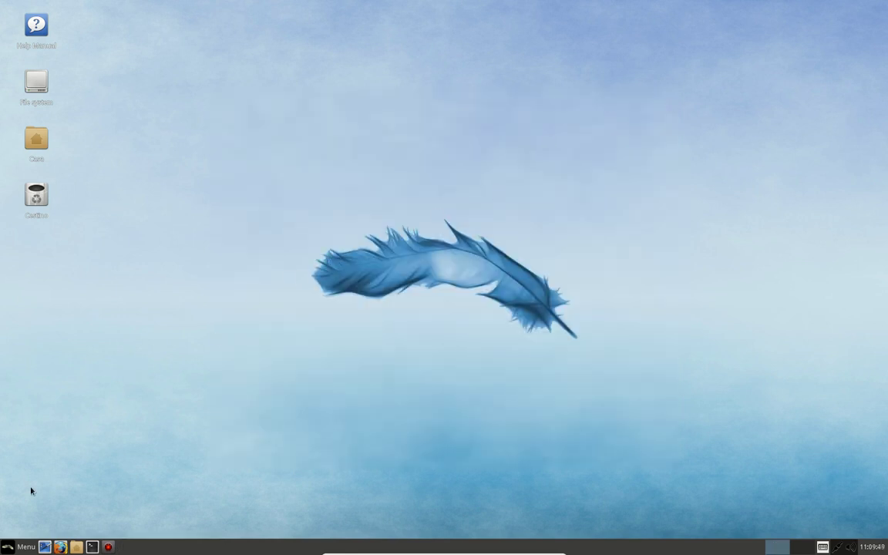
- Look through the System category of the application menu and launch the process manager (Gestore dei processi)
click(21, 546)
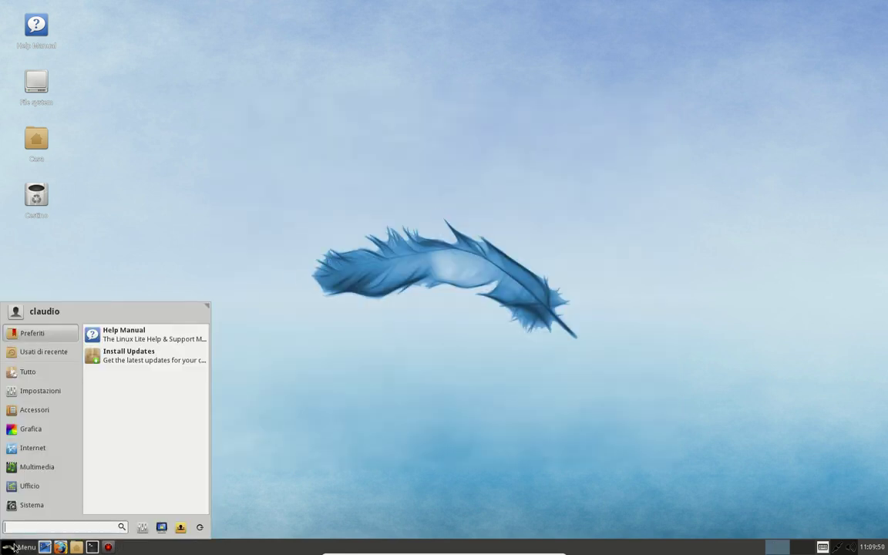
click(55, 512)
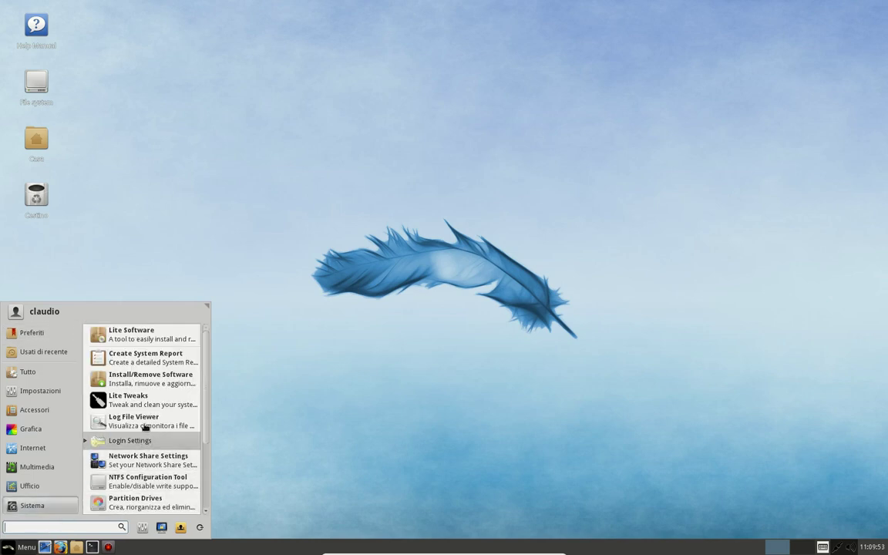
scroll(146, 422, down, 4)
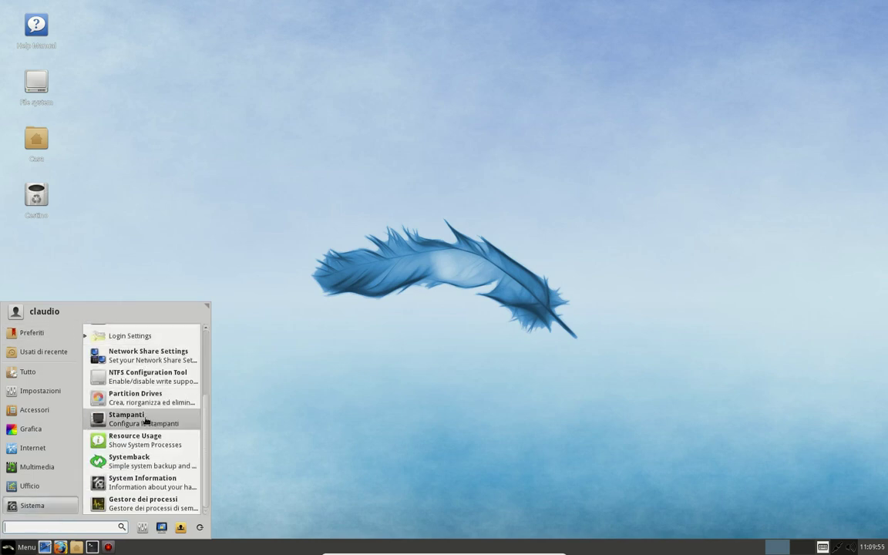
click(139, 502)
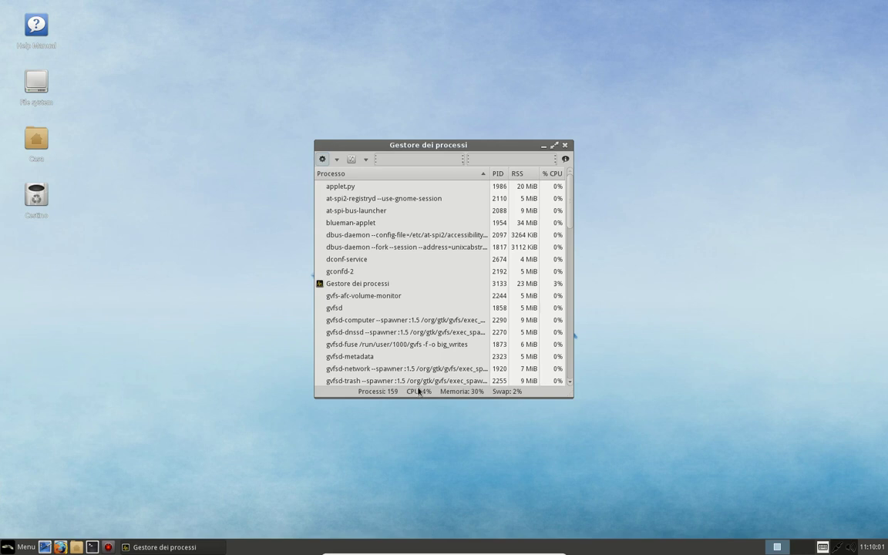
- Terminate the process manager's own entry, Gestore dei processi, in the process list and confirm sending the signal
click(368, 287)
right_click(369, 288)
click(382, 292)
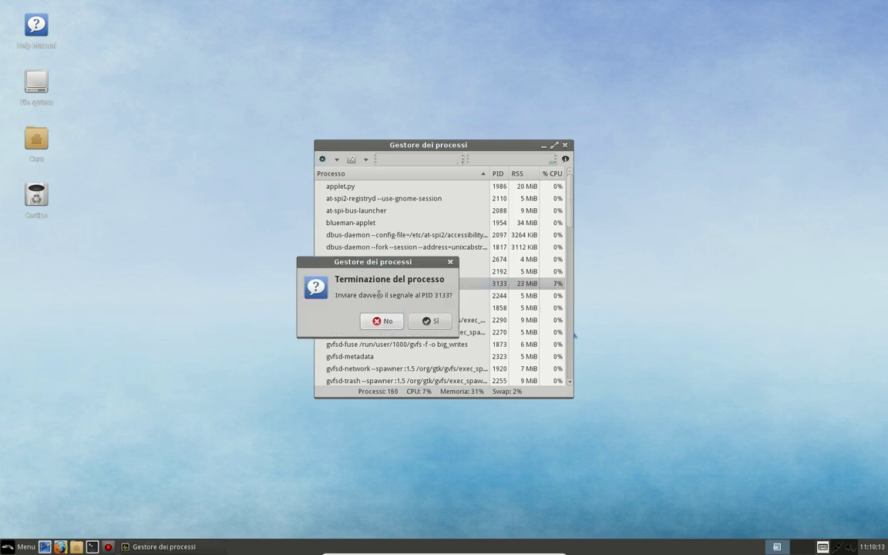
click(423, 322)
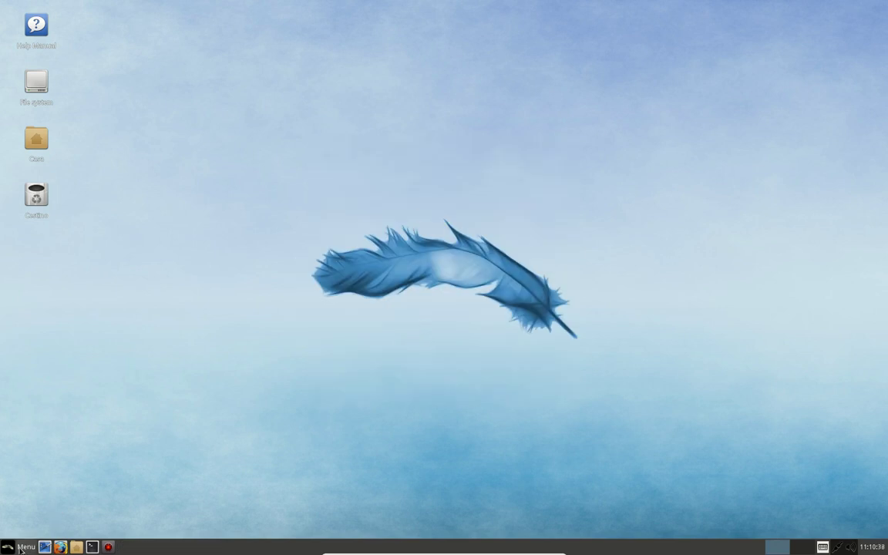
- Search the application menu for "dropb" and open a New Document in LibreOffice Writer from the results
click(20, 548)
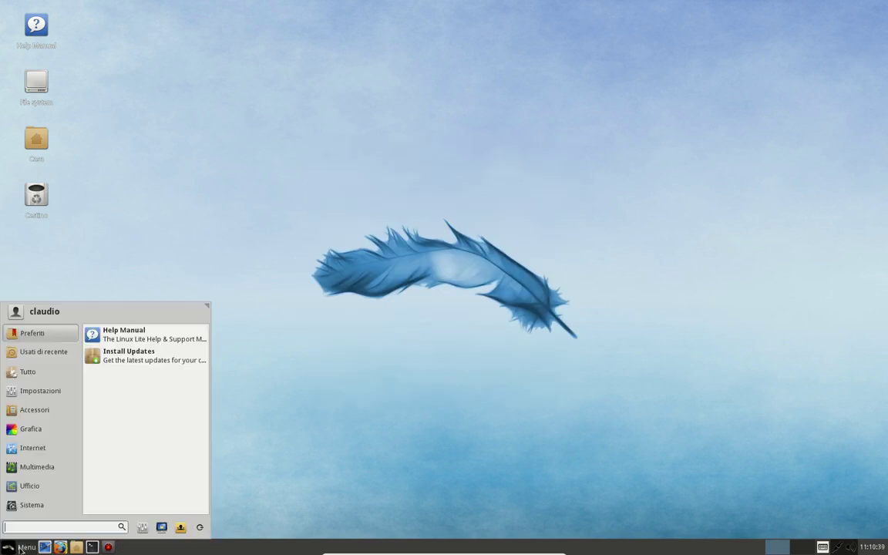
click(14, 507)
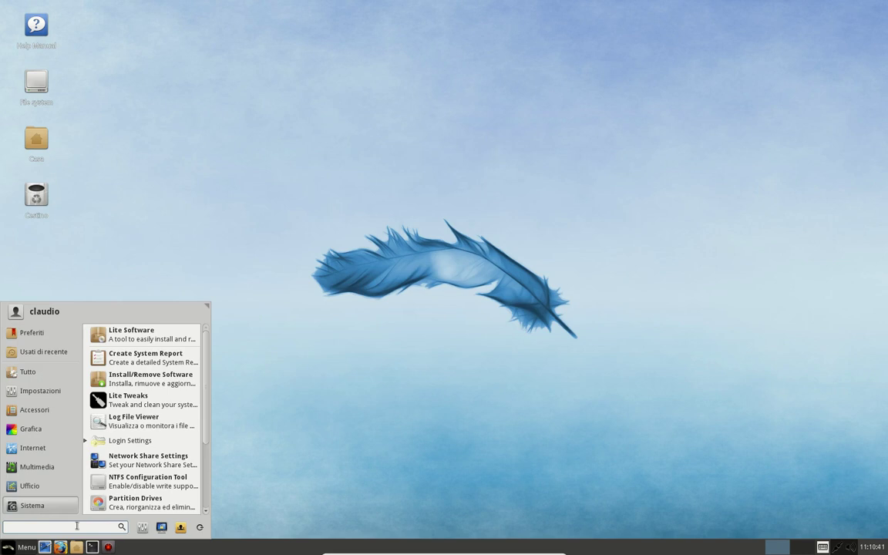
text(dropb)
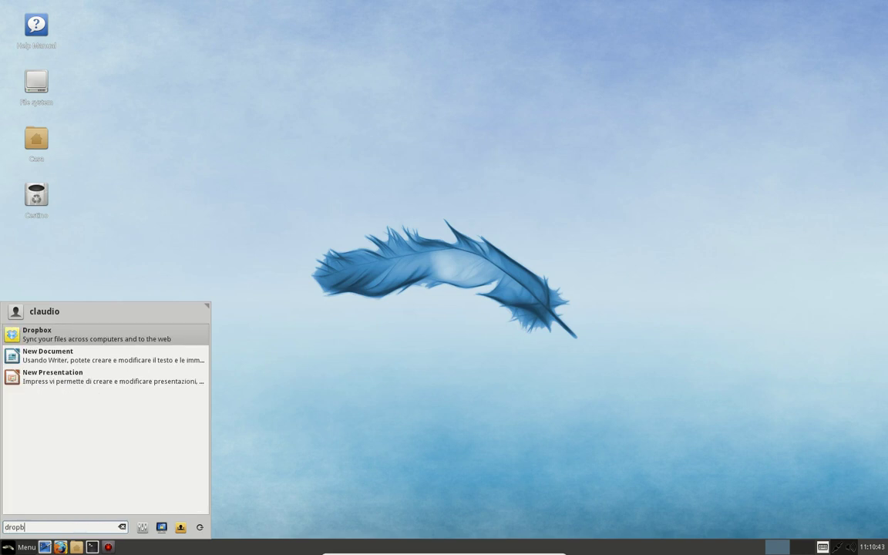
click(91, 359)
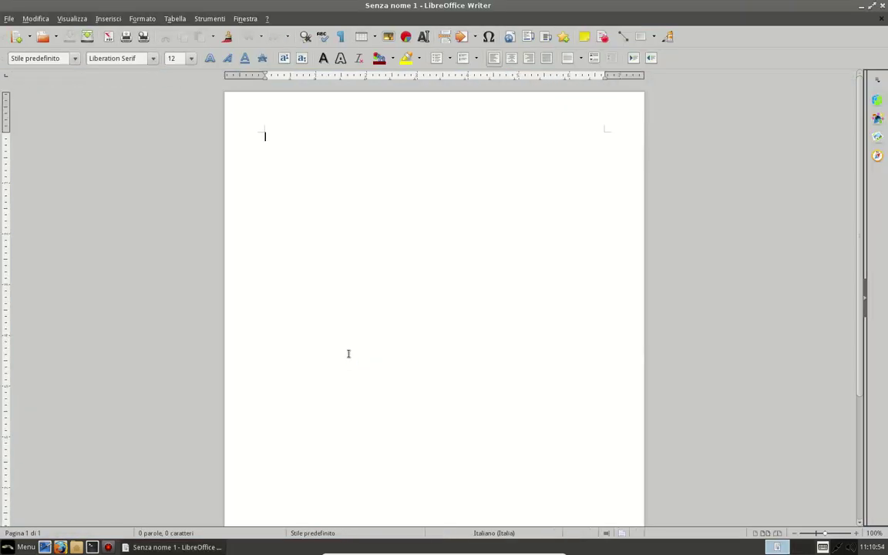
- Check the LibreOffice version information, and close both the information dialog and the empty Writer document
click(267, 19)
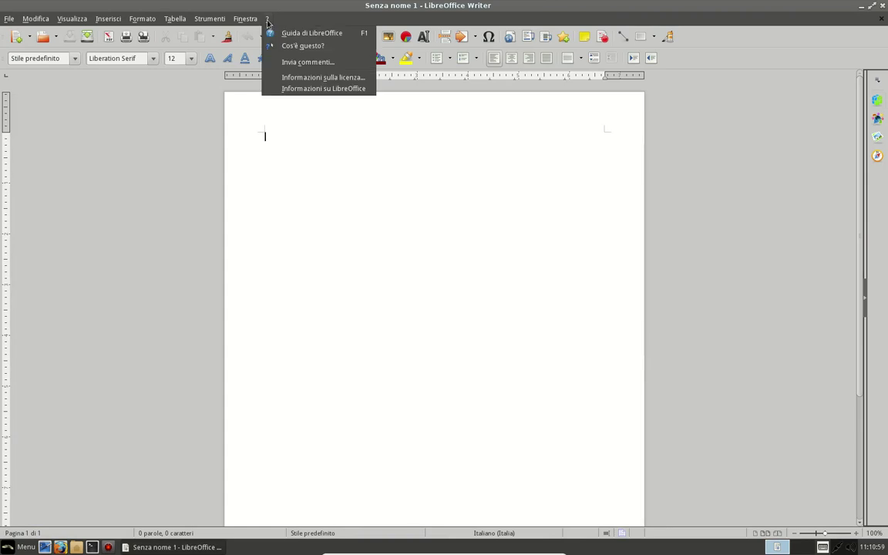
click(281, 90)
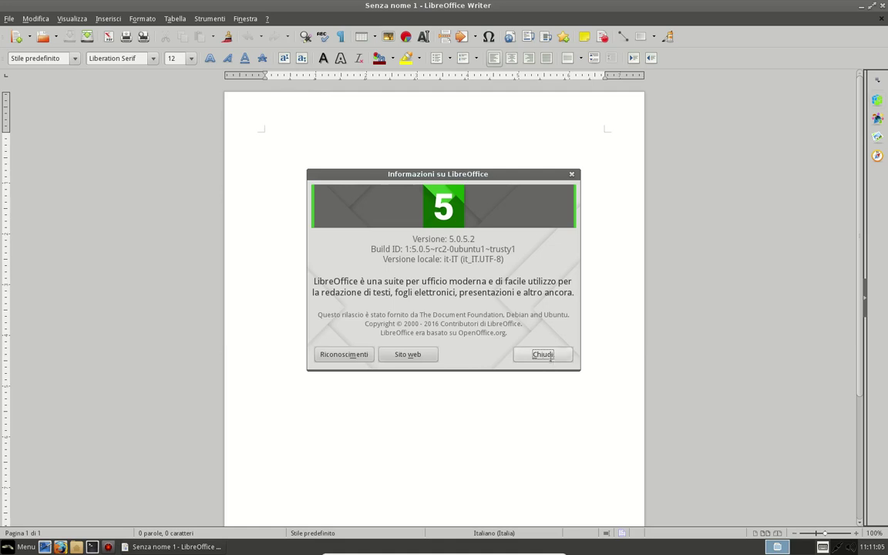
click(542, 355)
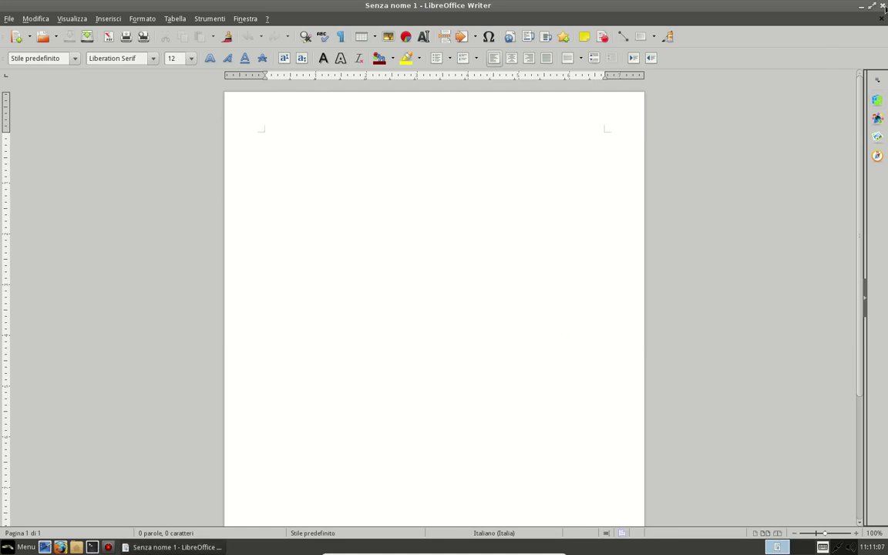
click(883, 6)
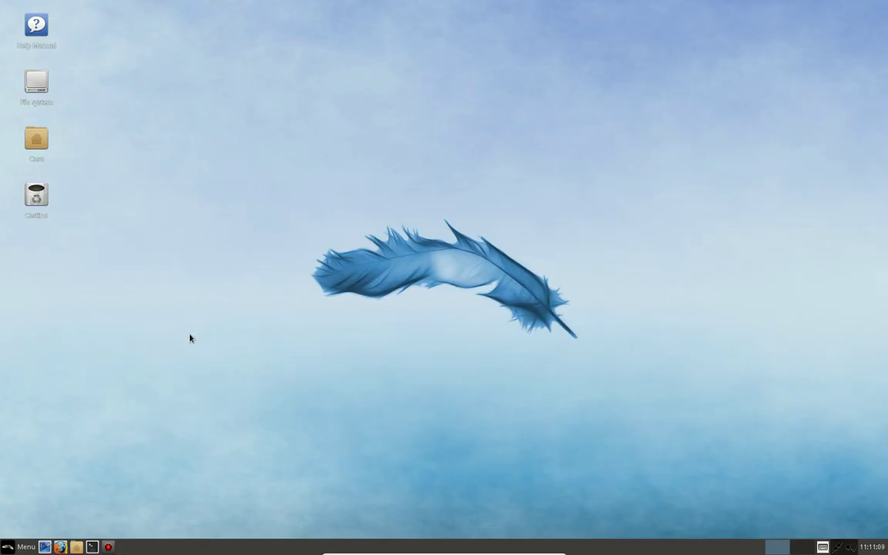
- End the desktop session by shutting down the computer, without saving the session for future logins
click(22, 546)
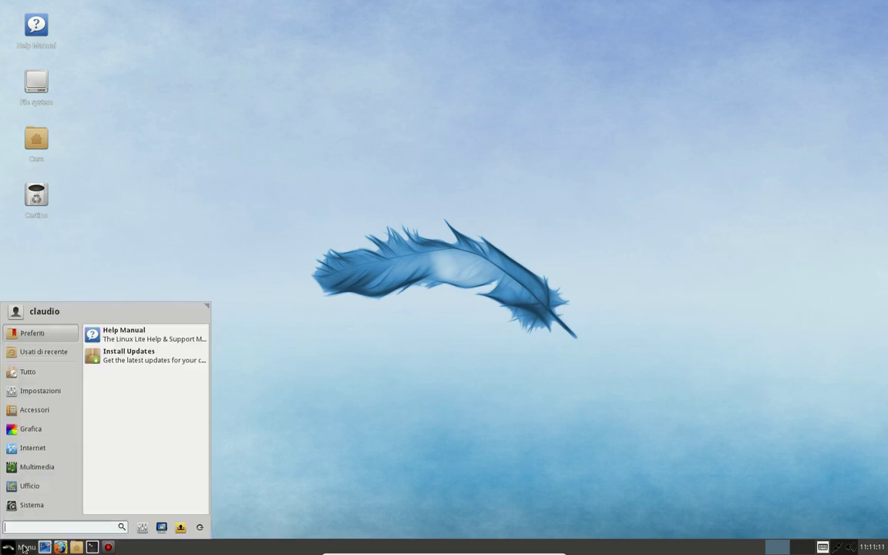
click(199, 527)
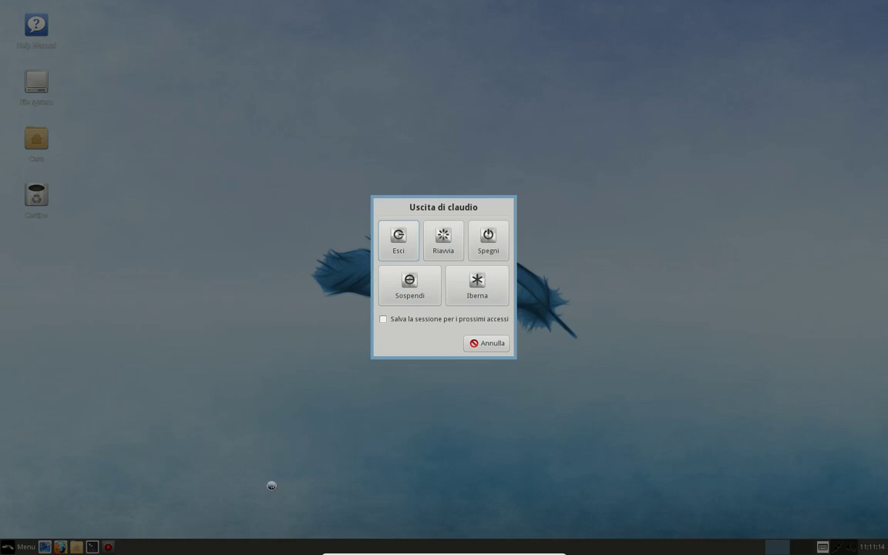
click(486, 245)
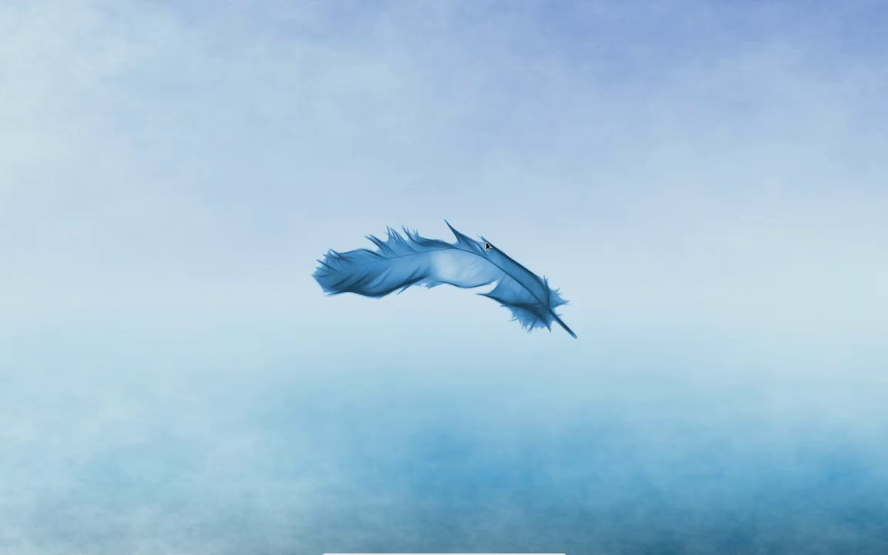